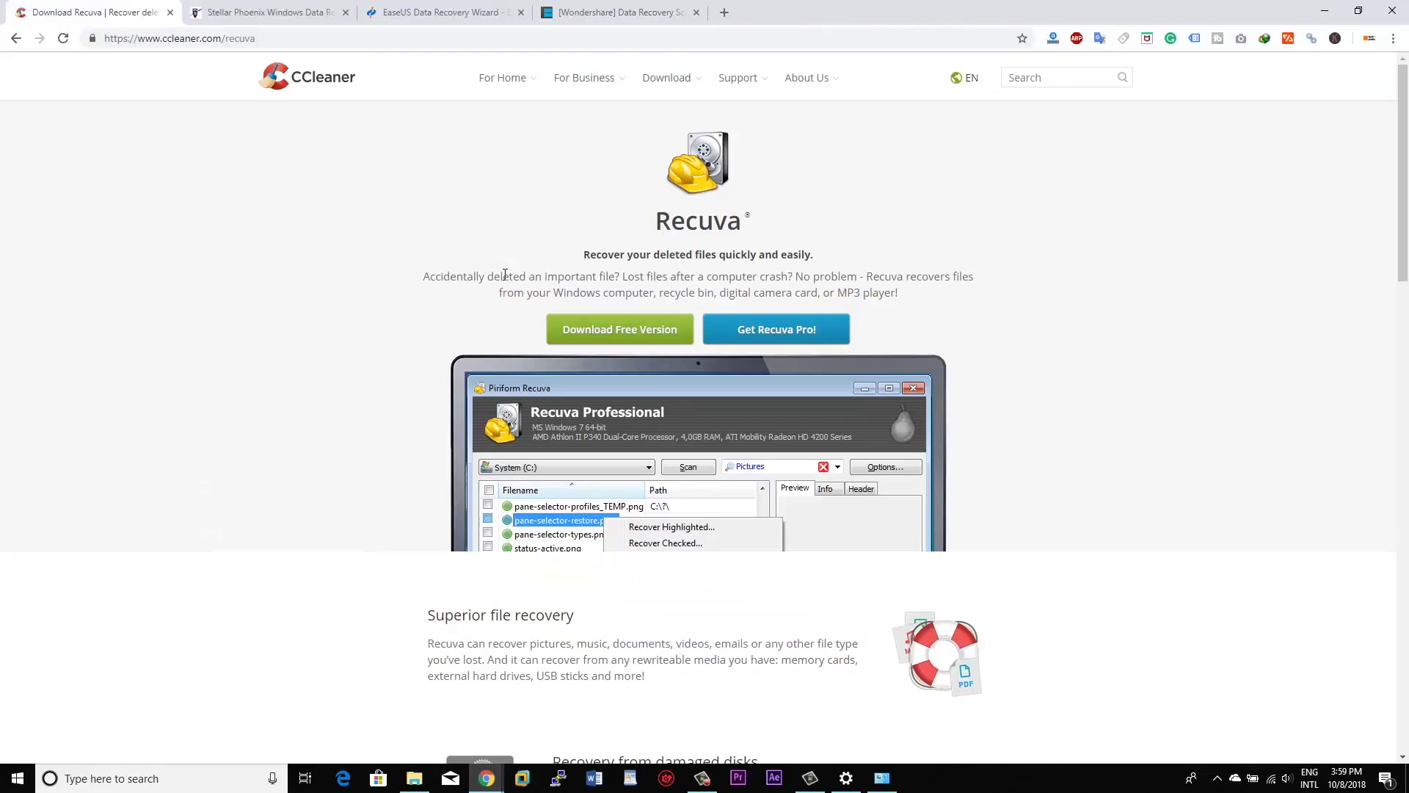
Scroll through the Recuva, Stellar, EaseUS pricing and Wondershare recovery pages in the open Chrome tabs.
scroll(505, 274, down, 6)
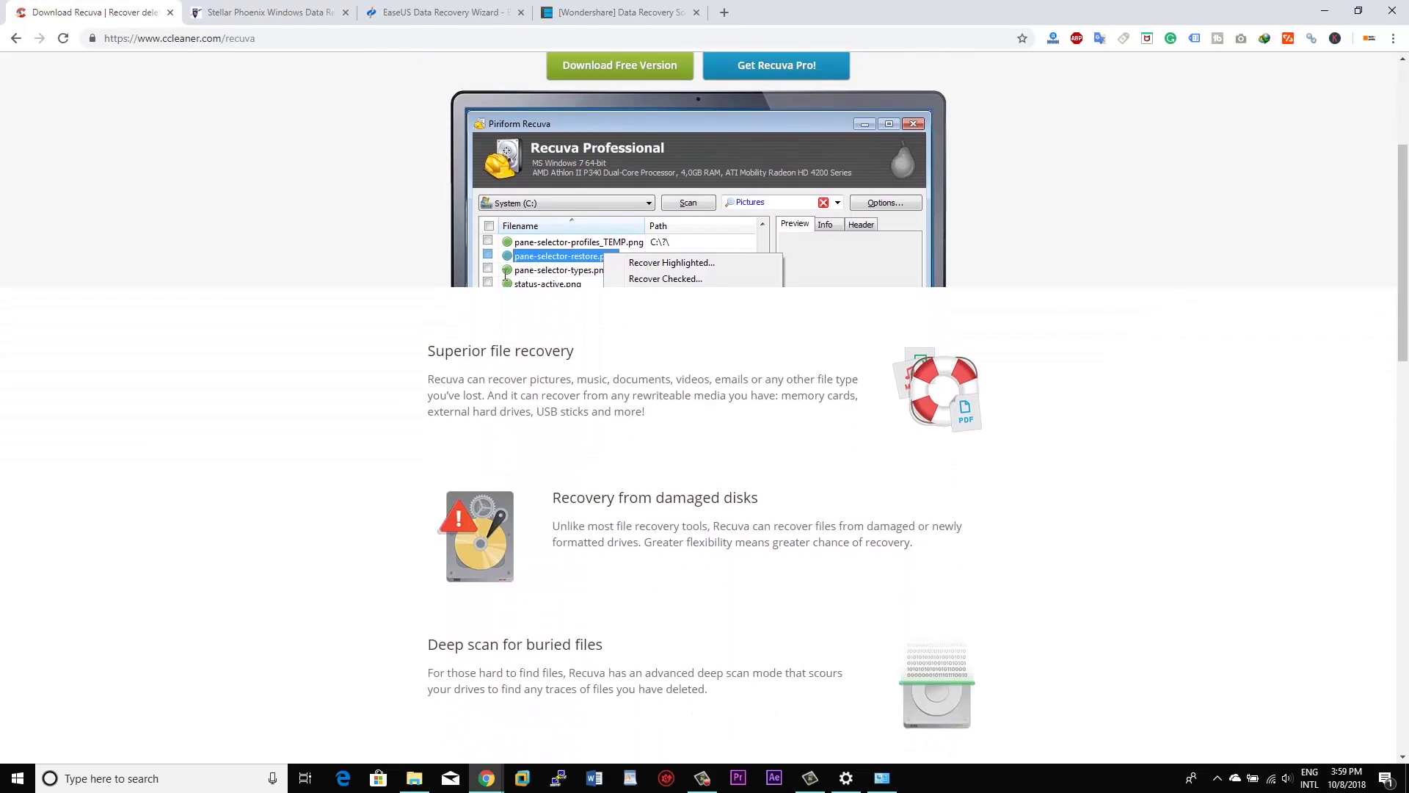
key(ctrl+Tab)
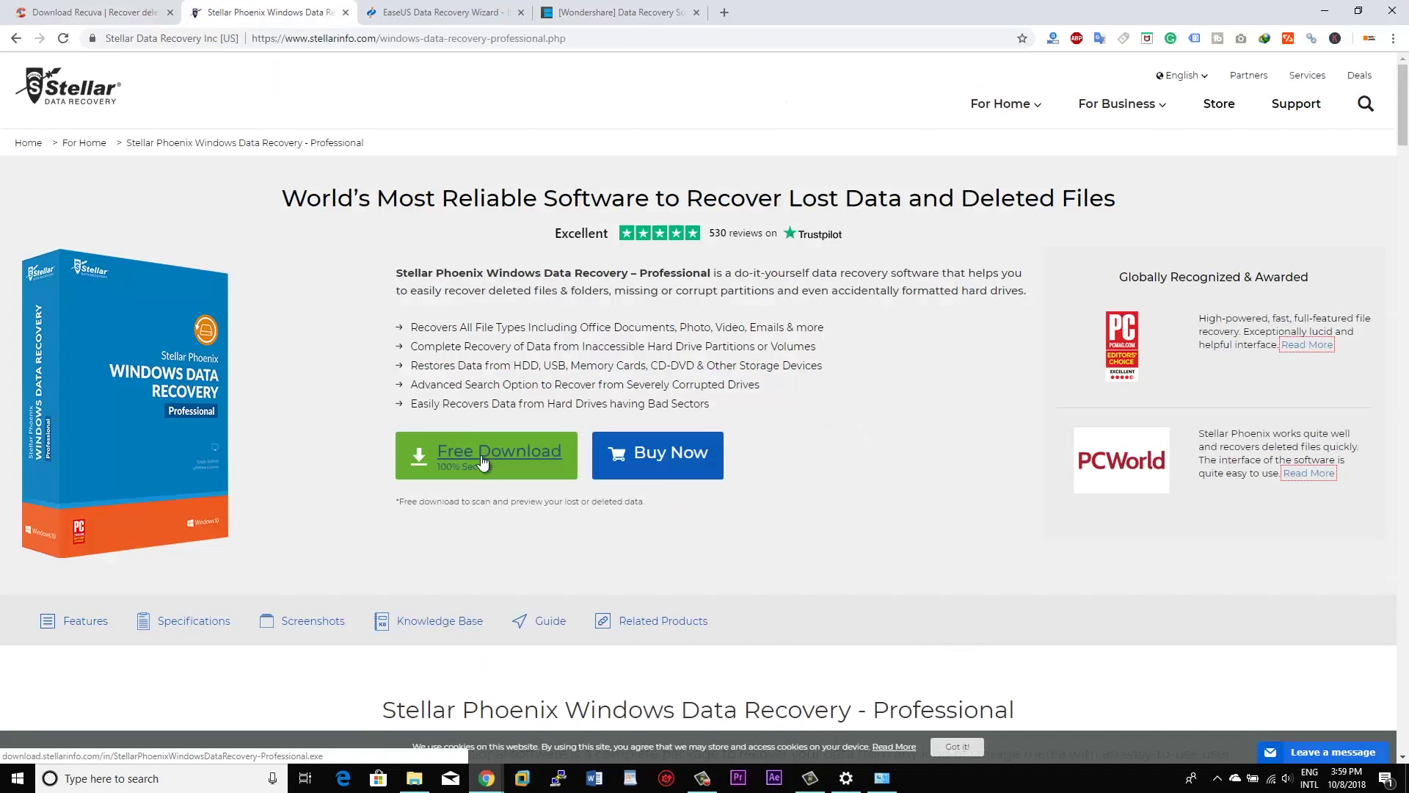
key(ctrl+Tab)
scroll(608, 402, down, 1)
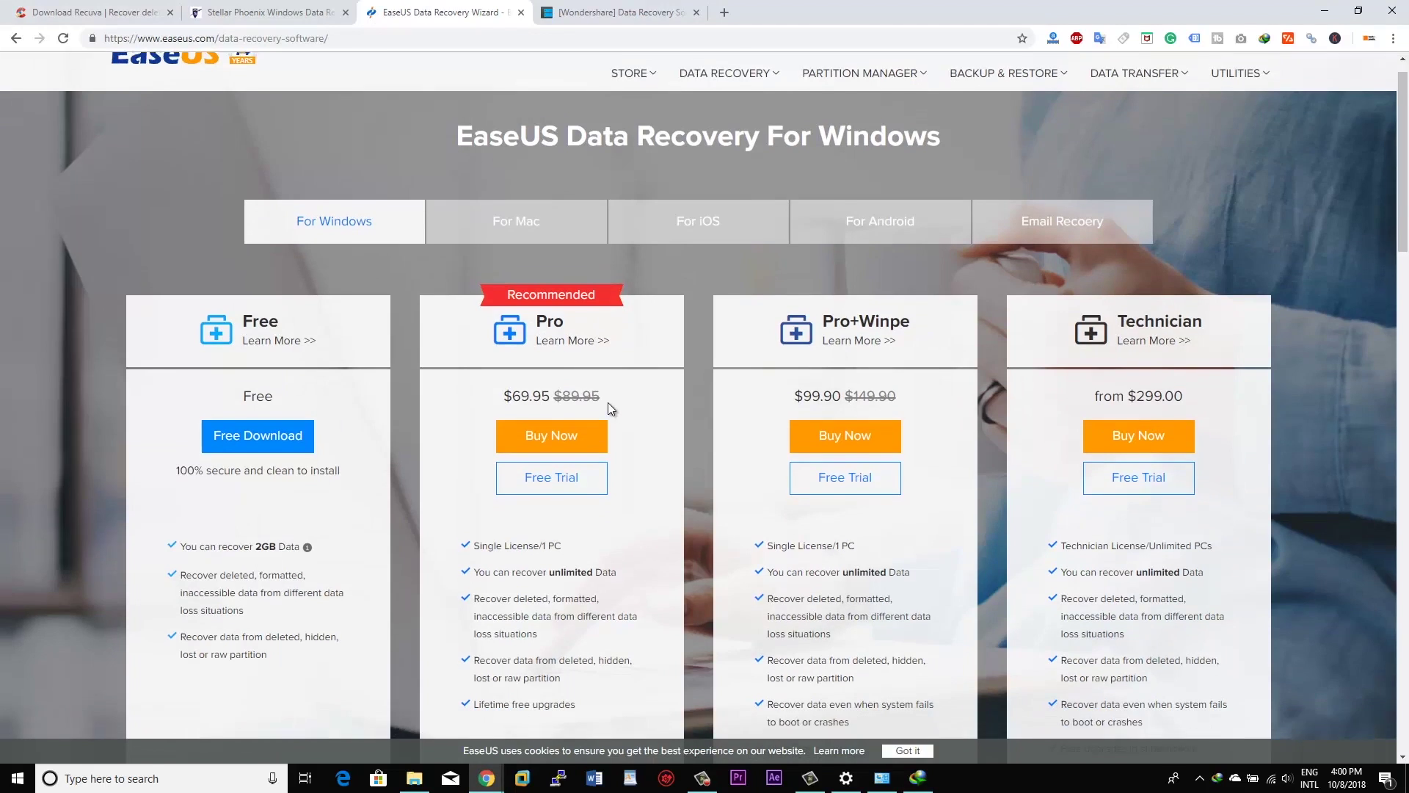
key(ctrl+Tab)
scroll(793, 409, down, 2)
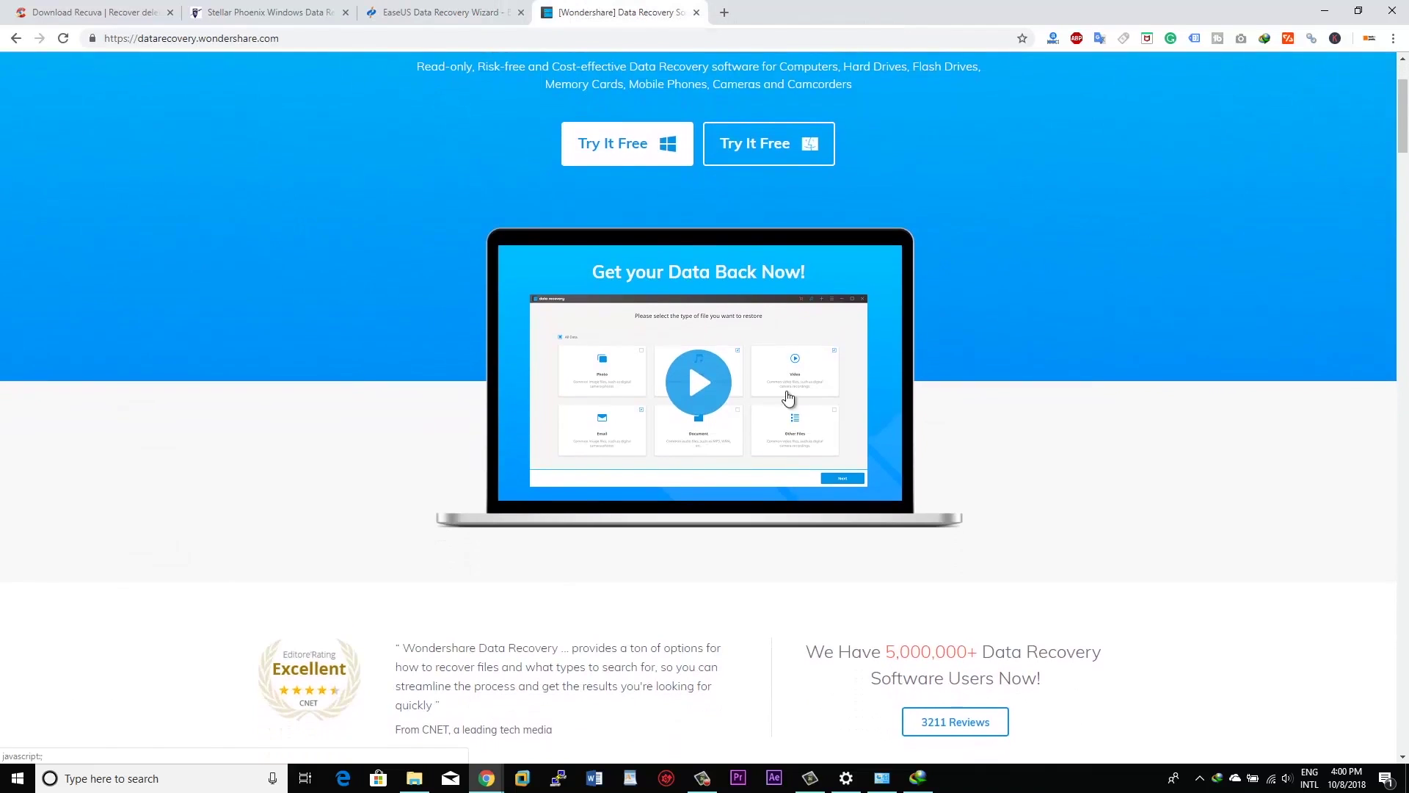
scroll(793, 451, down, 2)
scroll(799, 461, up, 4)
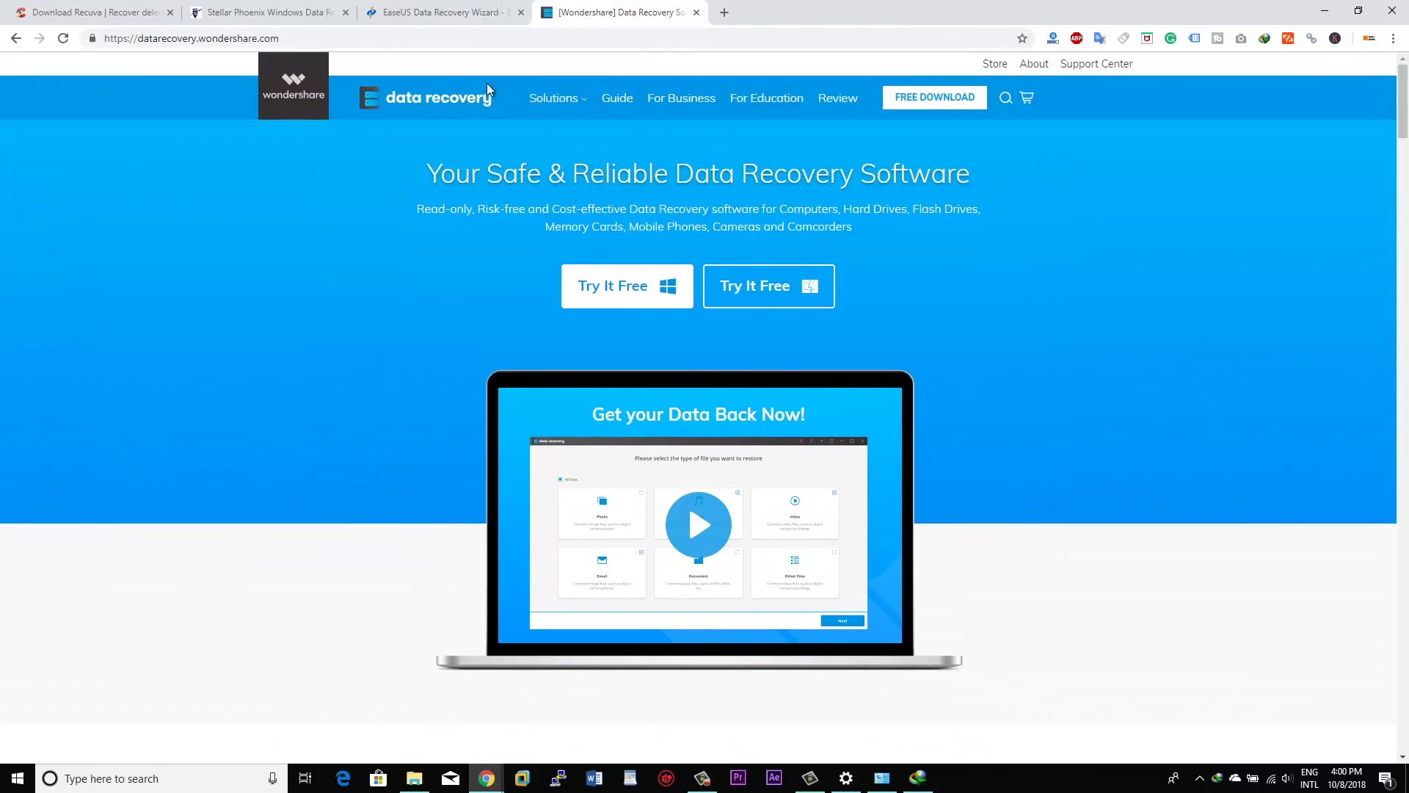
Download the free Stellar Phoenix installer, run it, and accept the license agreement.
click(292, 13)
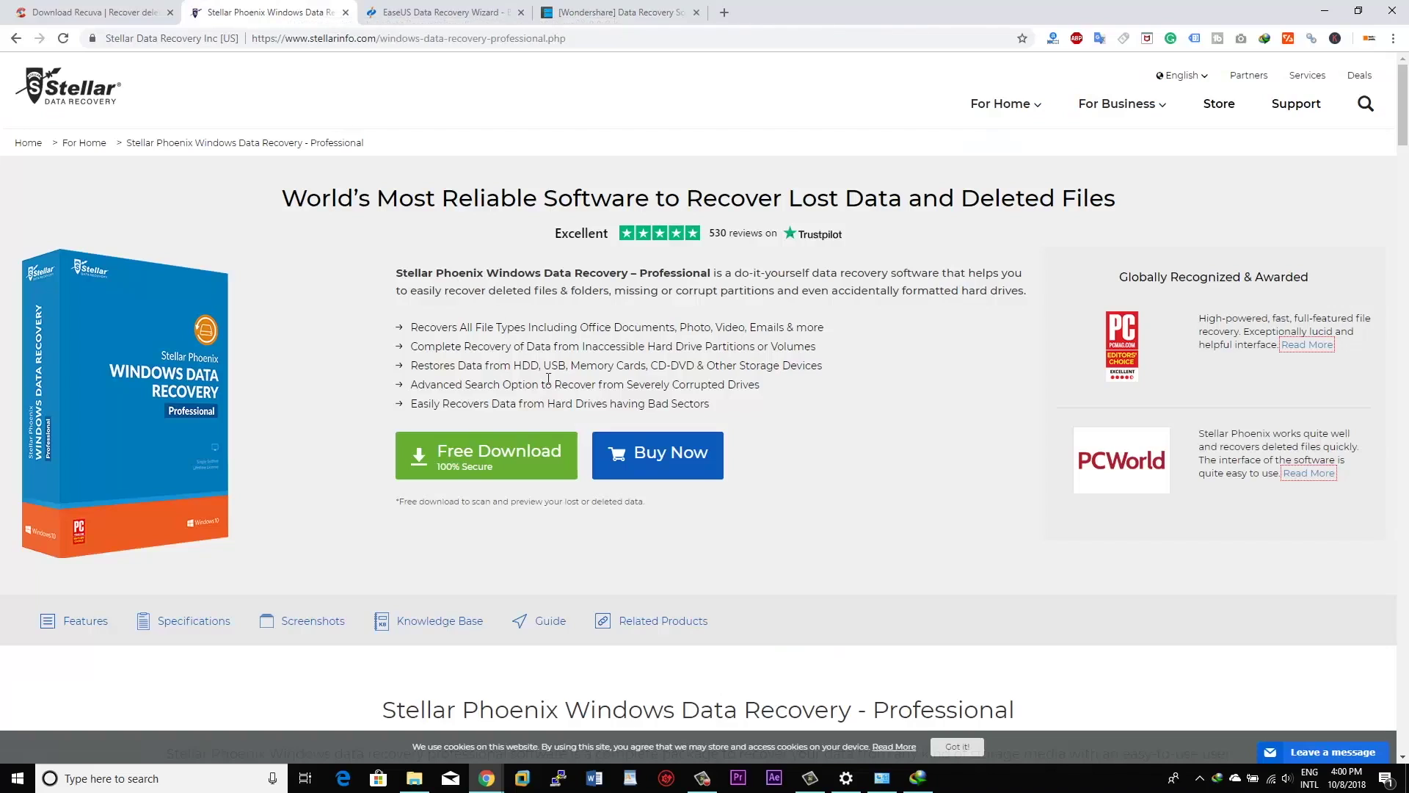
click(918, 778)
click(597, 433)
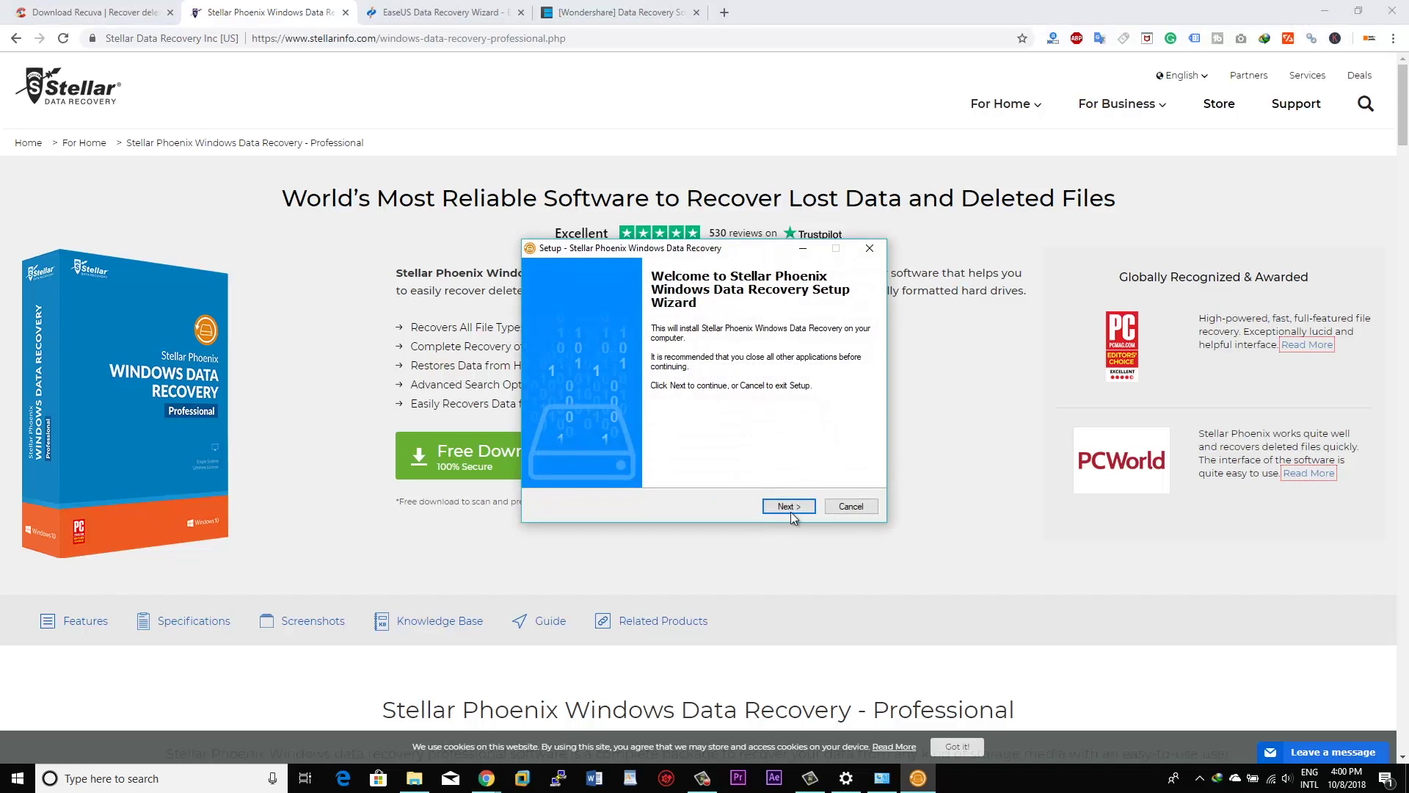
click(792, 505)
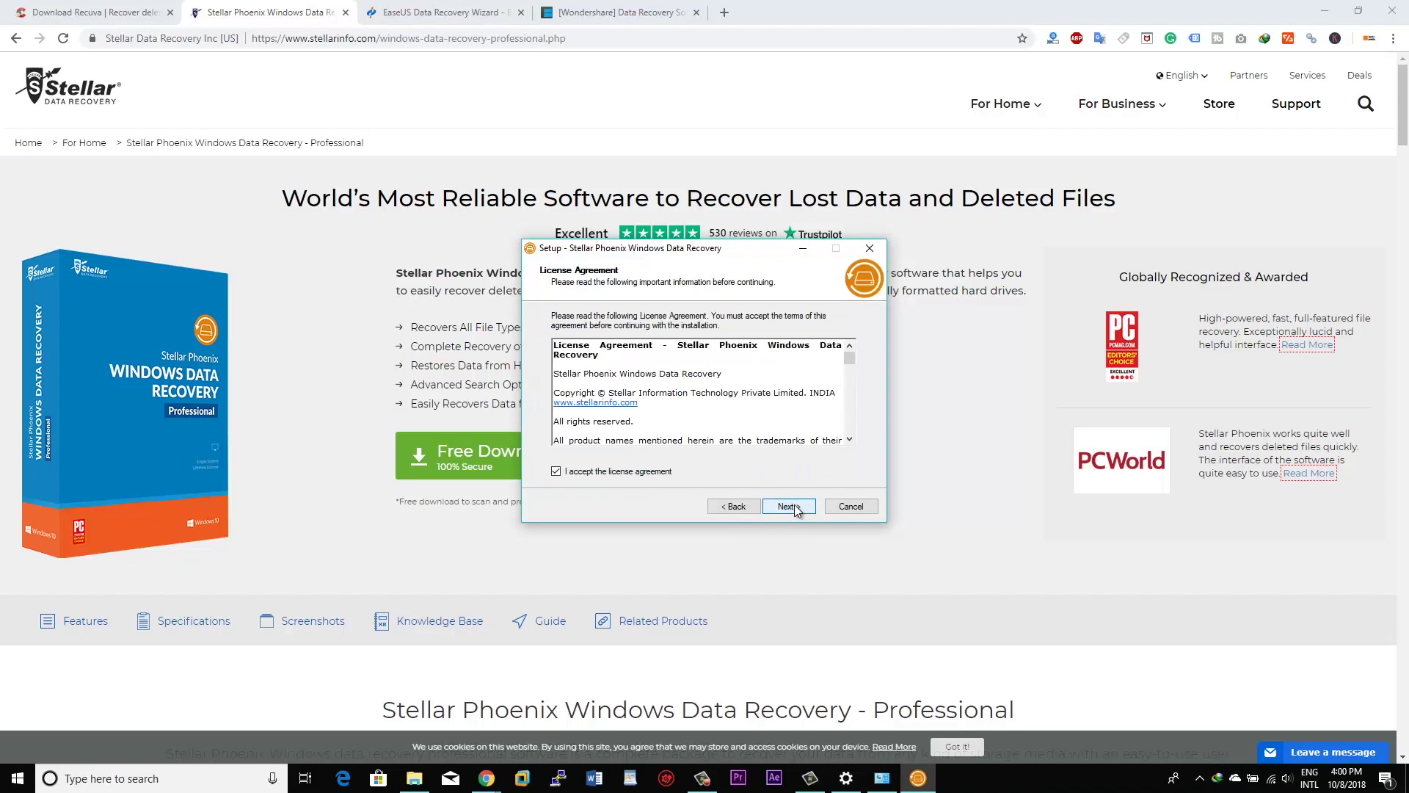
click(791, 507)
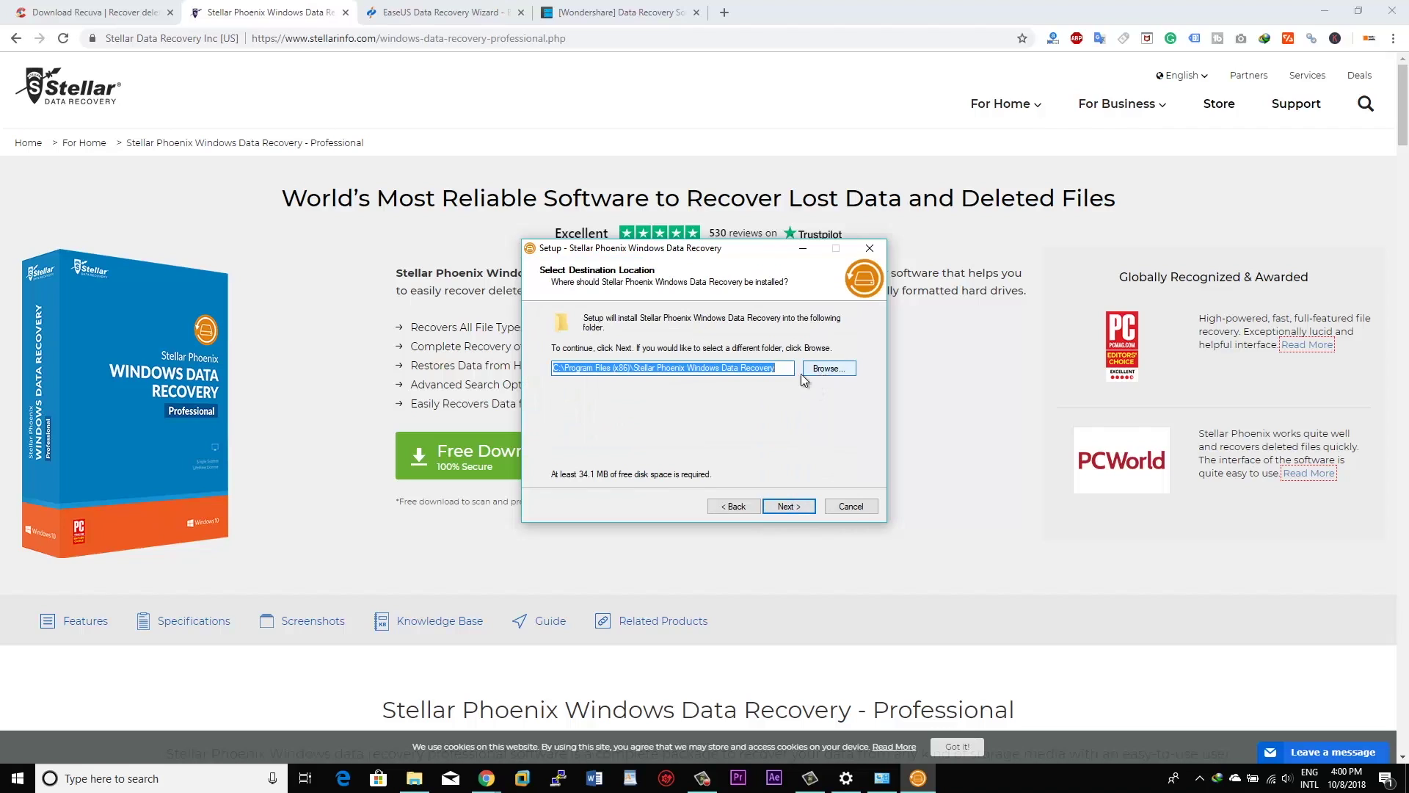
Browse for an install folder, collapsing Local Disk (C:) to show the three available drives.
click(649, 368)
drag(571, 371, 544, 376)
click(822, 376)
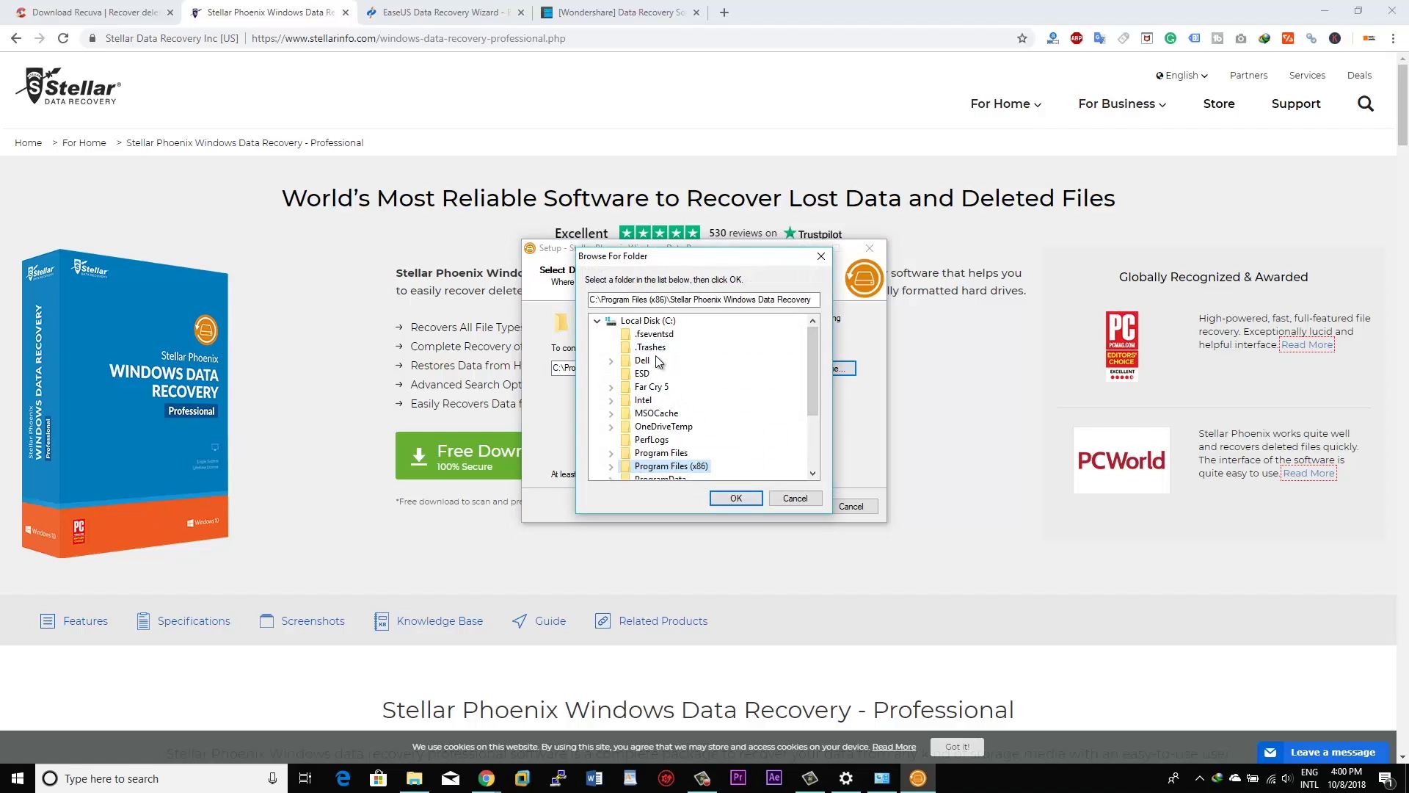
click(610, 322)
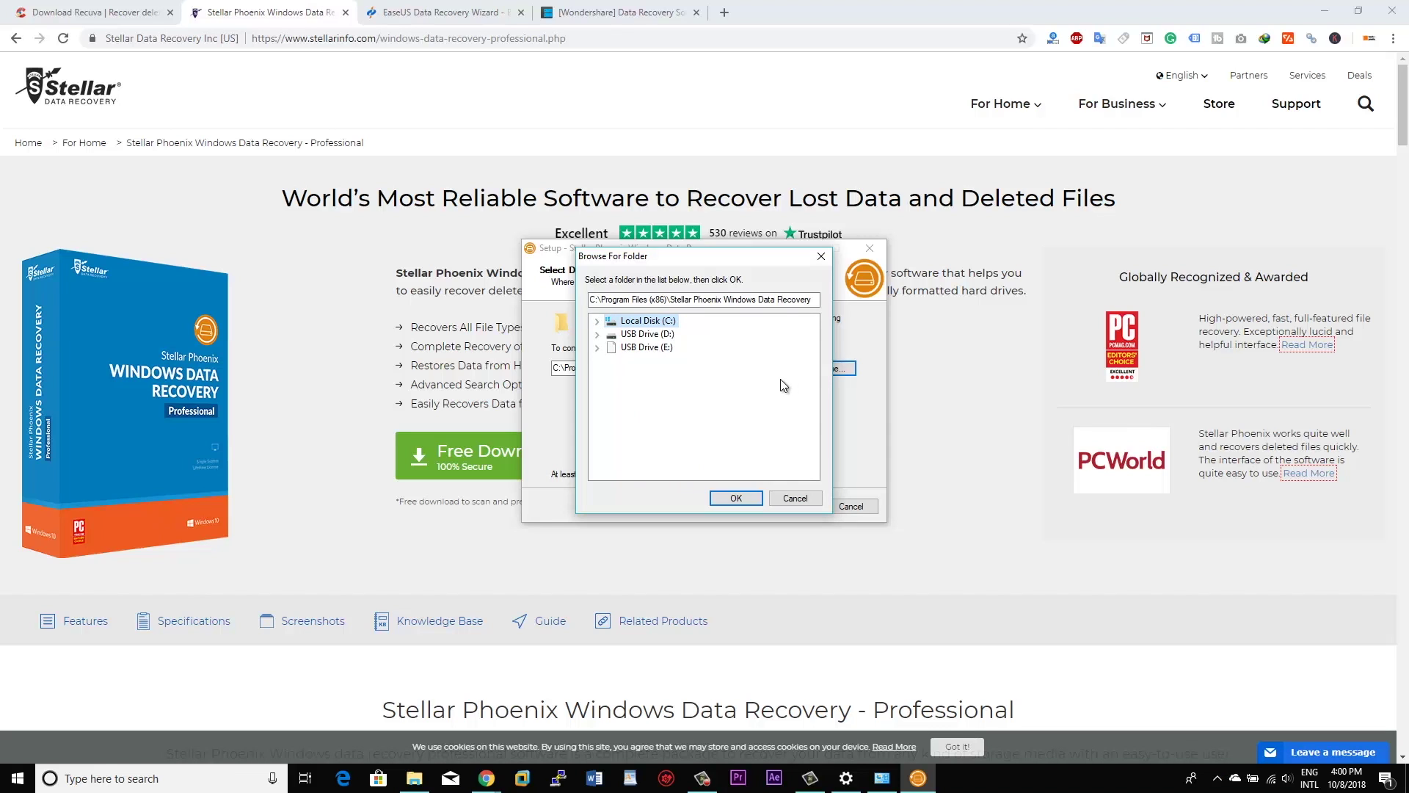
click(791, 501)
click(830, 368)
click(598, 321)
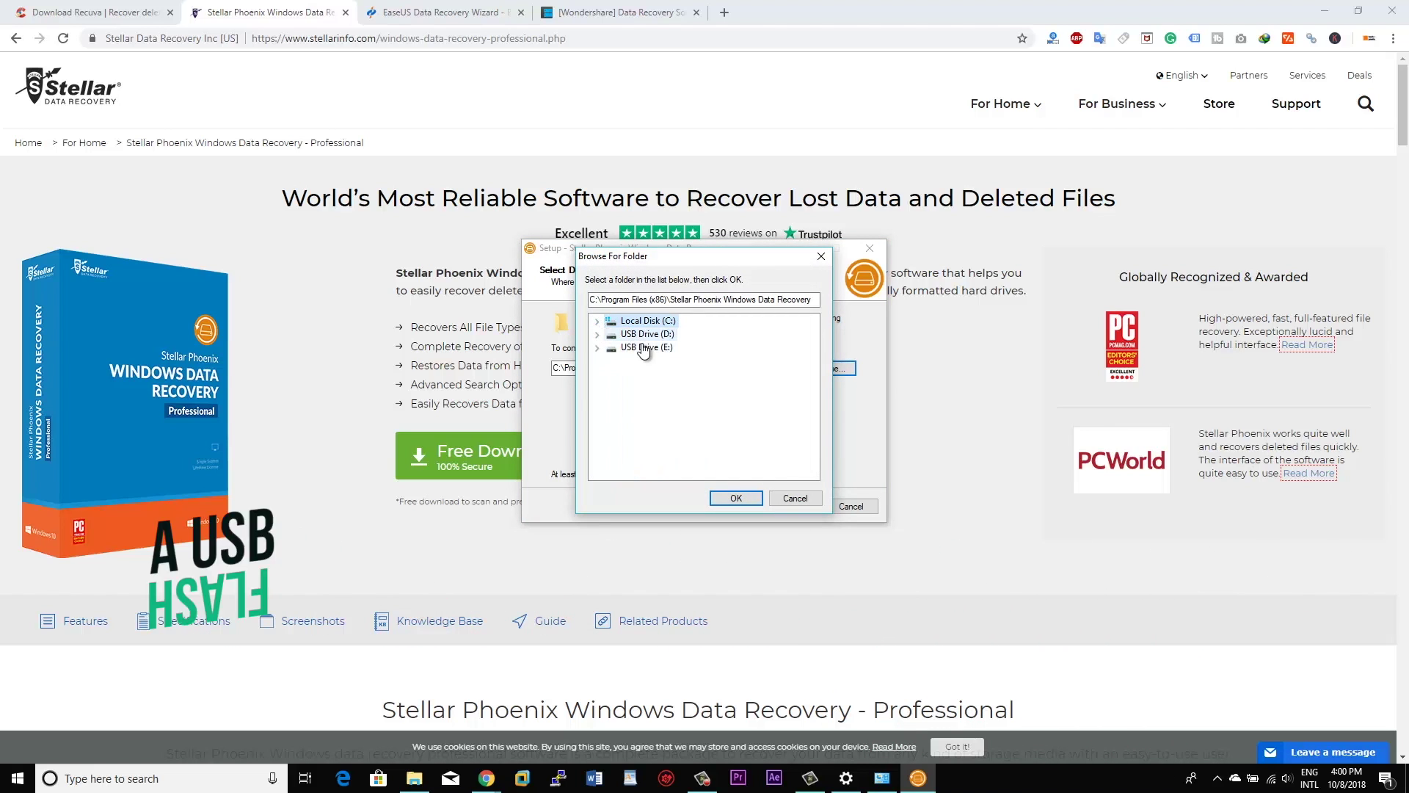
Check the attached drives in File Explorer's navigation pane.
click(413, 778)
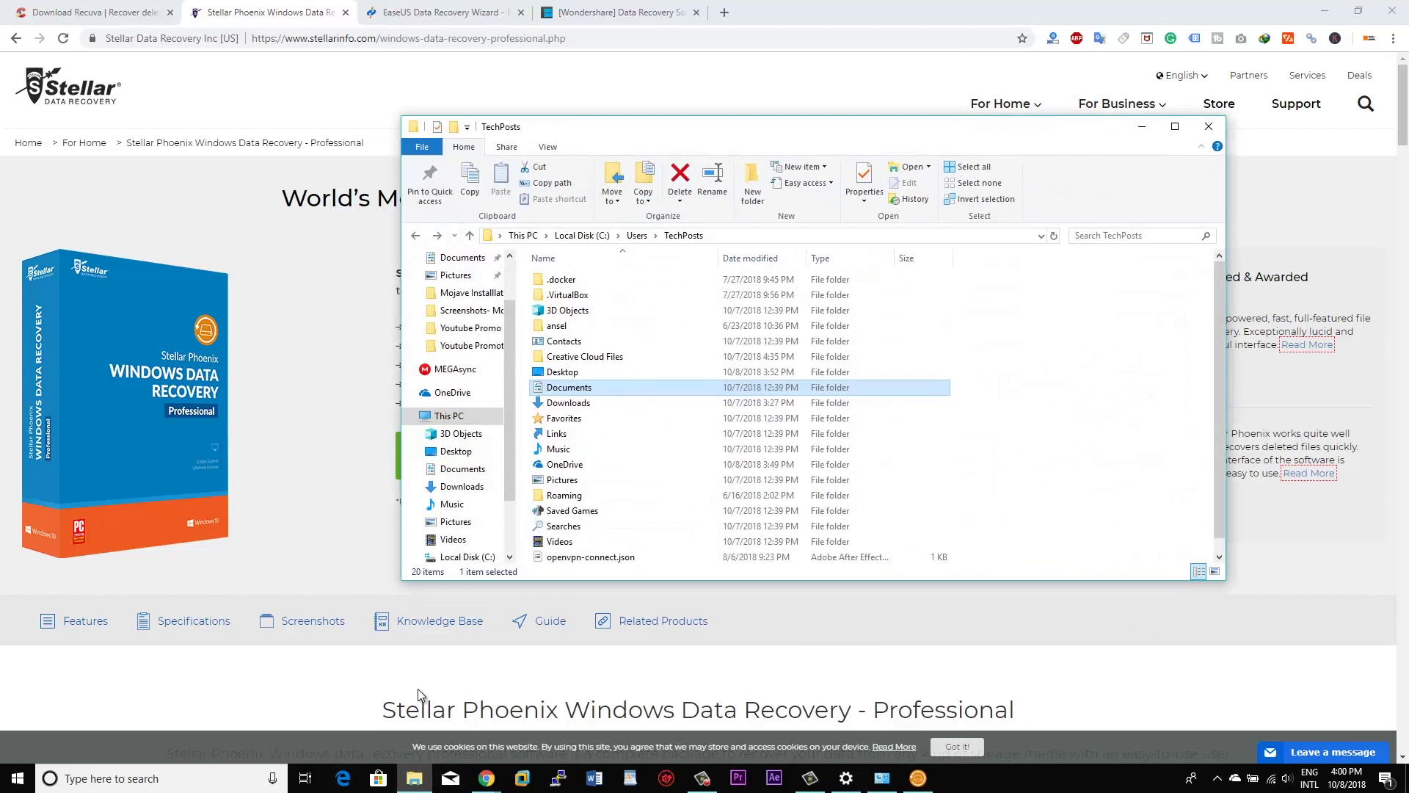
scroll(459, 481, down, 3)
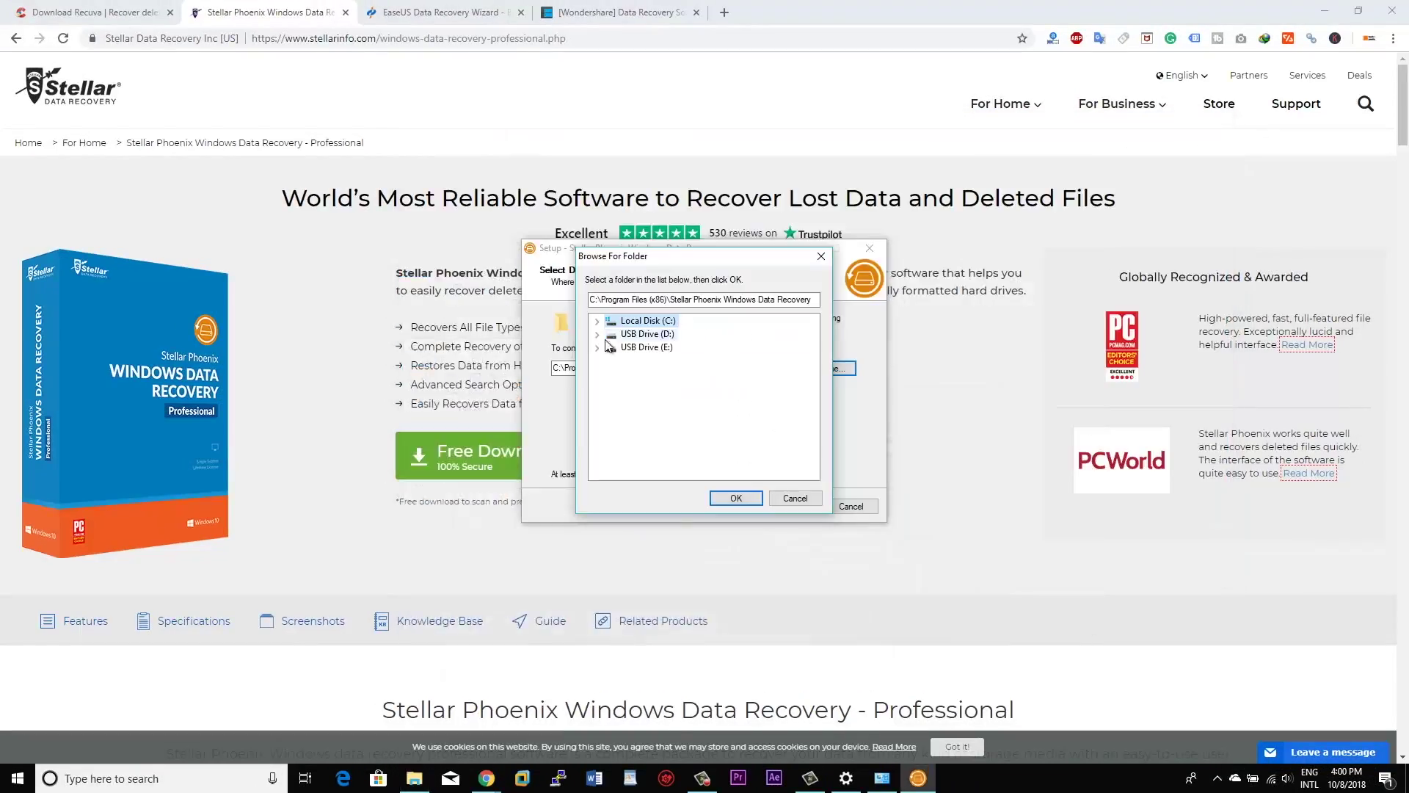
Install to USB Drive (E:) with the default Start Menu folder and desktop shortcut, then launch it.
click(640, 347)
click(736, 497)
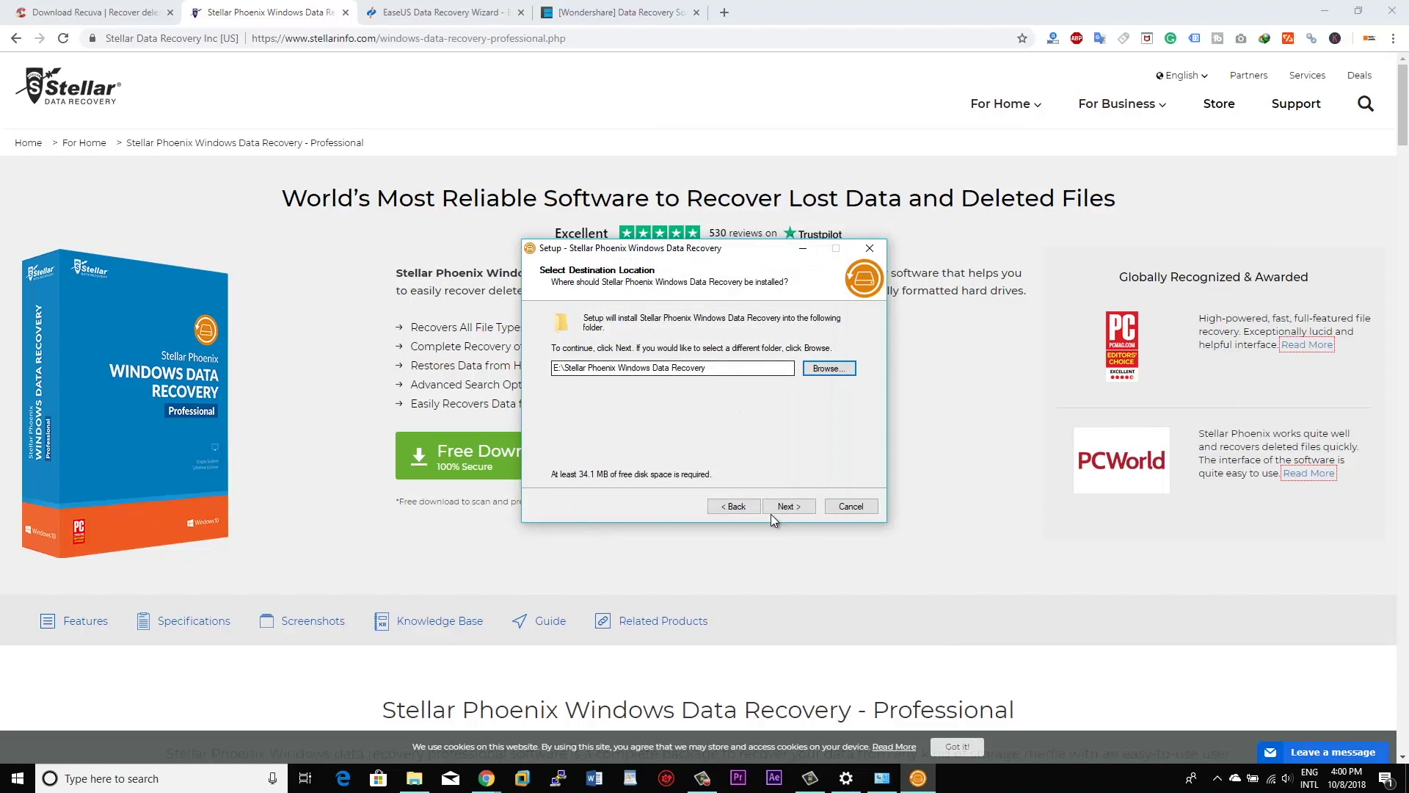
click(796, 505)
click(795, 506)
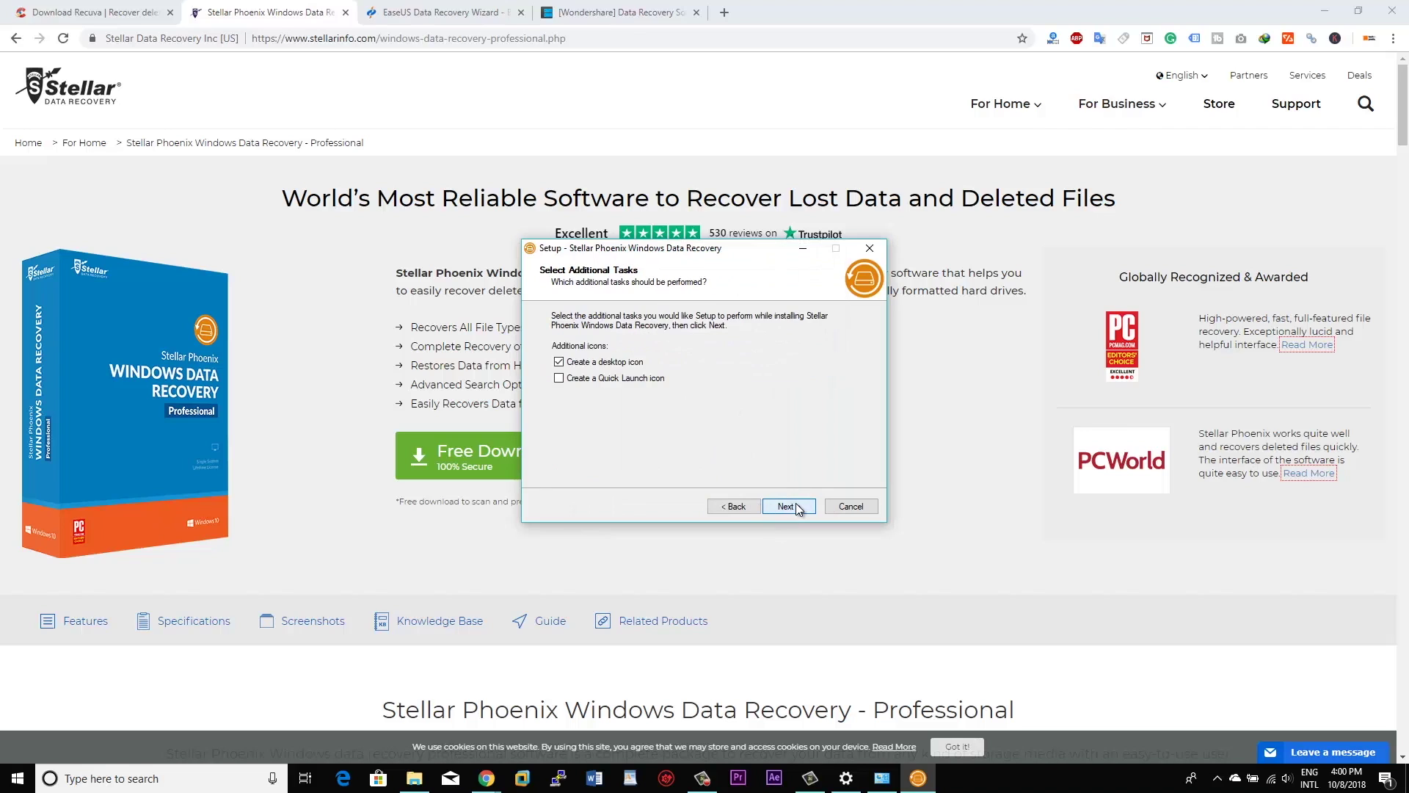
click(787, 506)
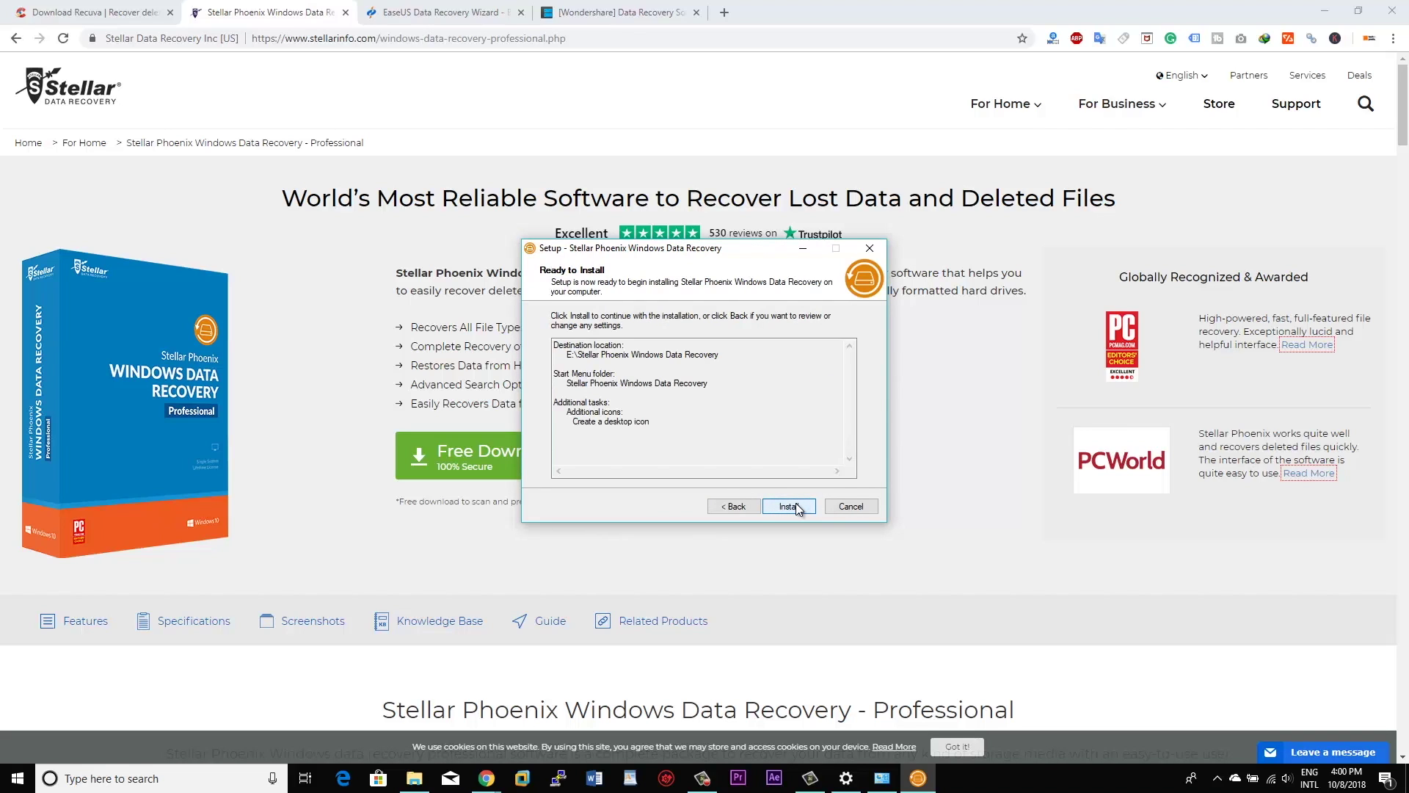
click(787, 506)
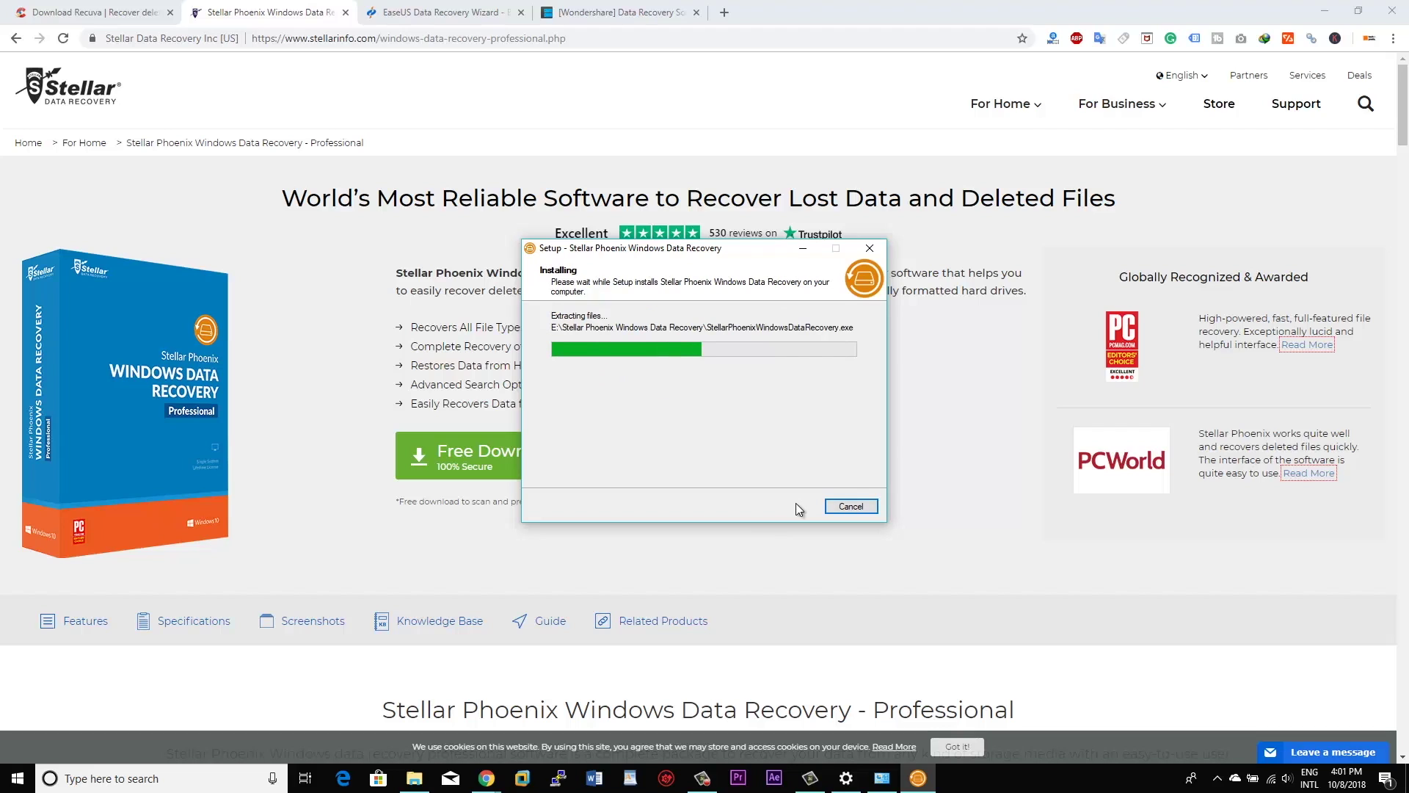
click(844, 506)
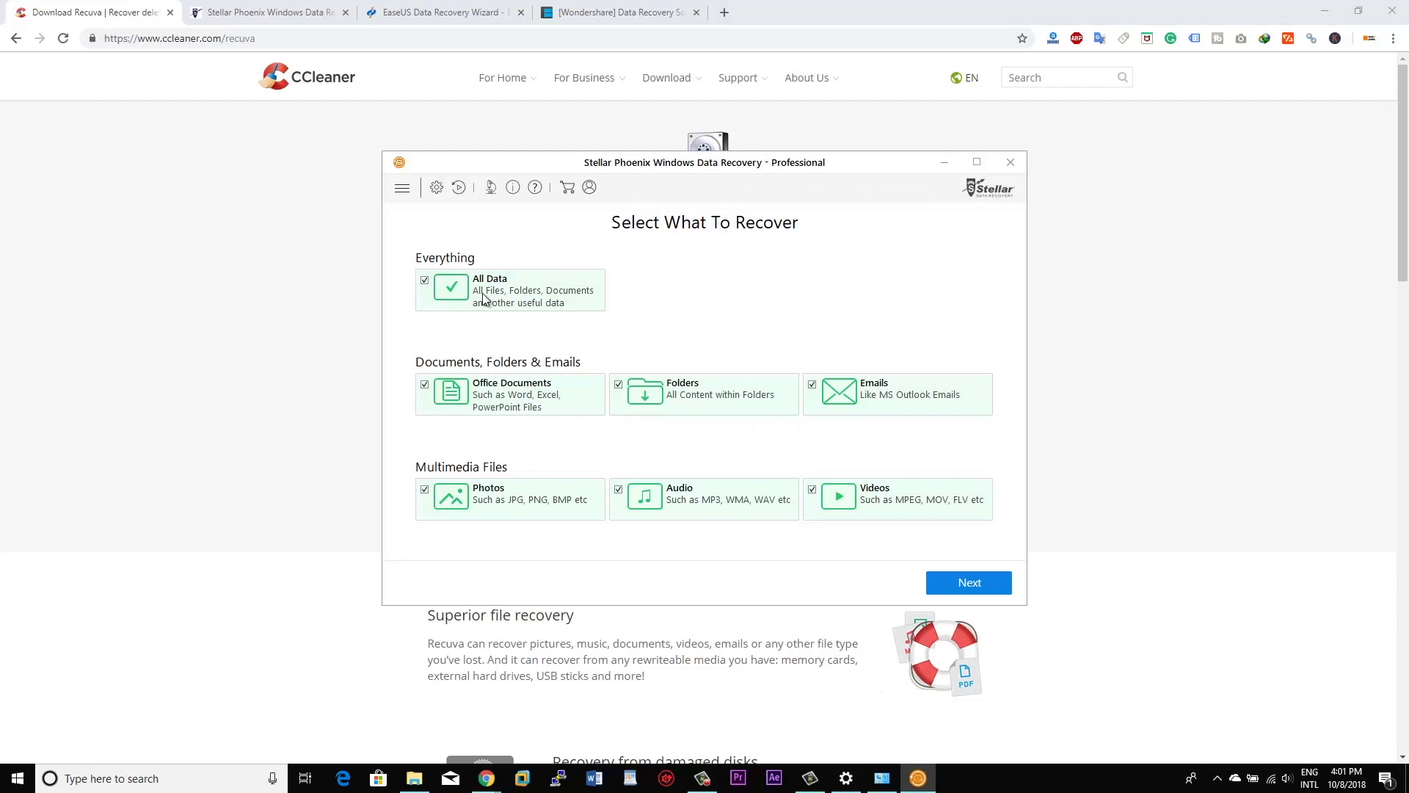
Keep All Data selected as the file types to recover.
click(514, 279)
click(552, 395)
click(498, 281)
click(953, 582)
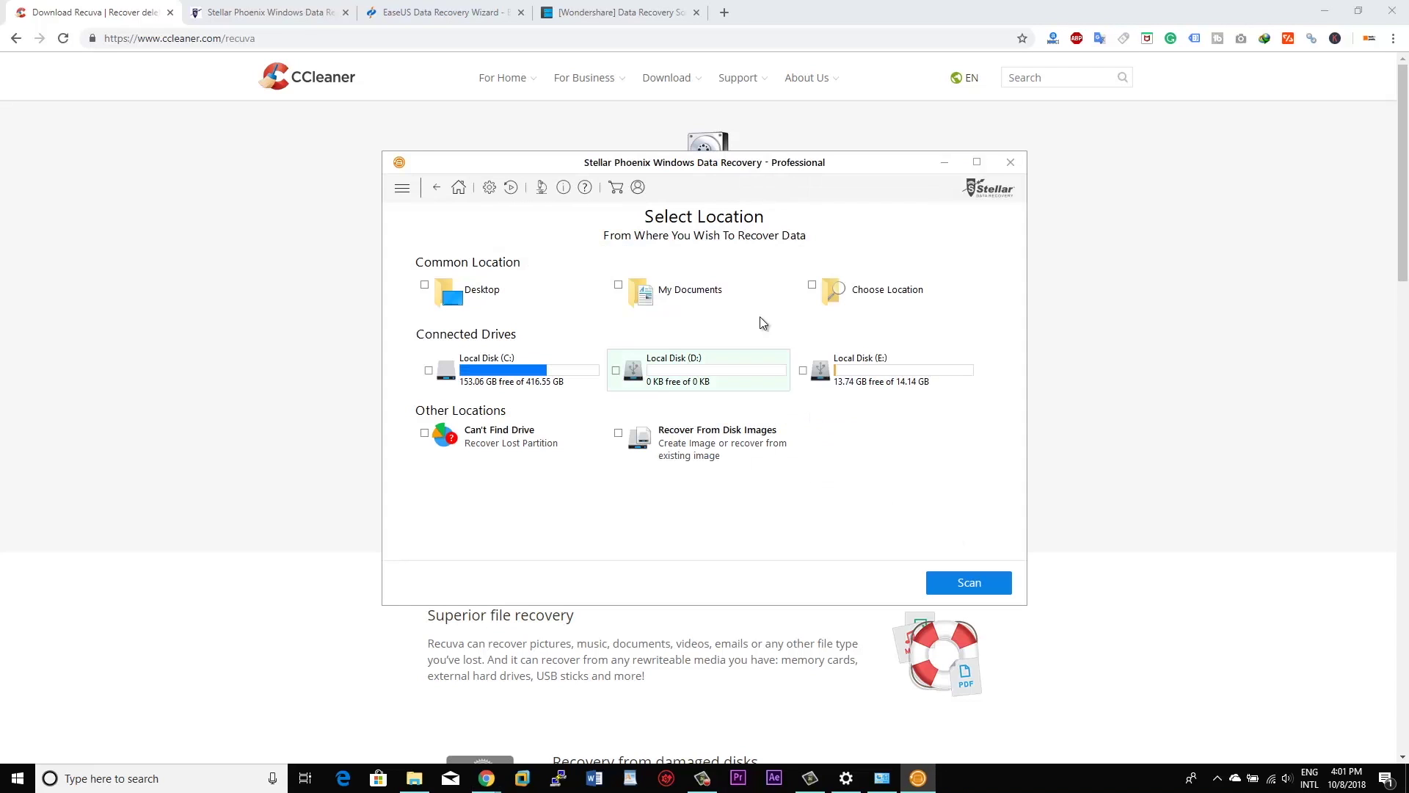
Choose the user's profile folder under C:\Users as the scan location and start the scan.
click(843, 294)
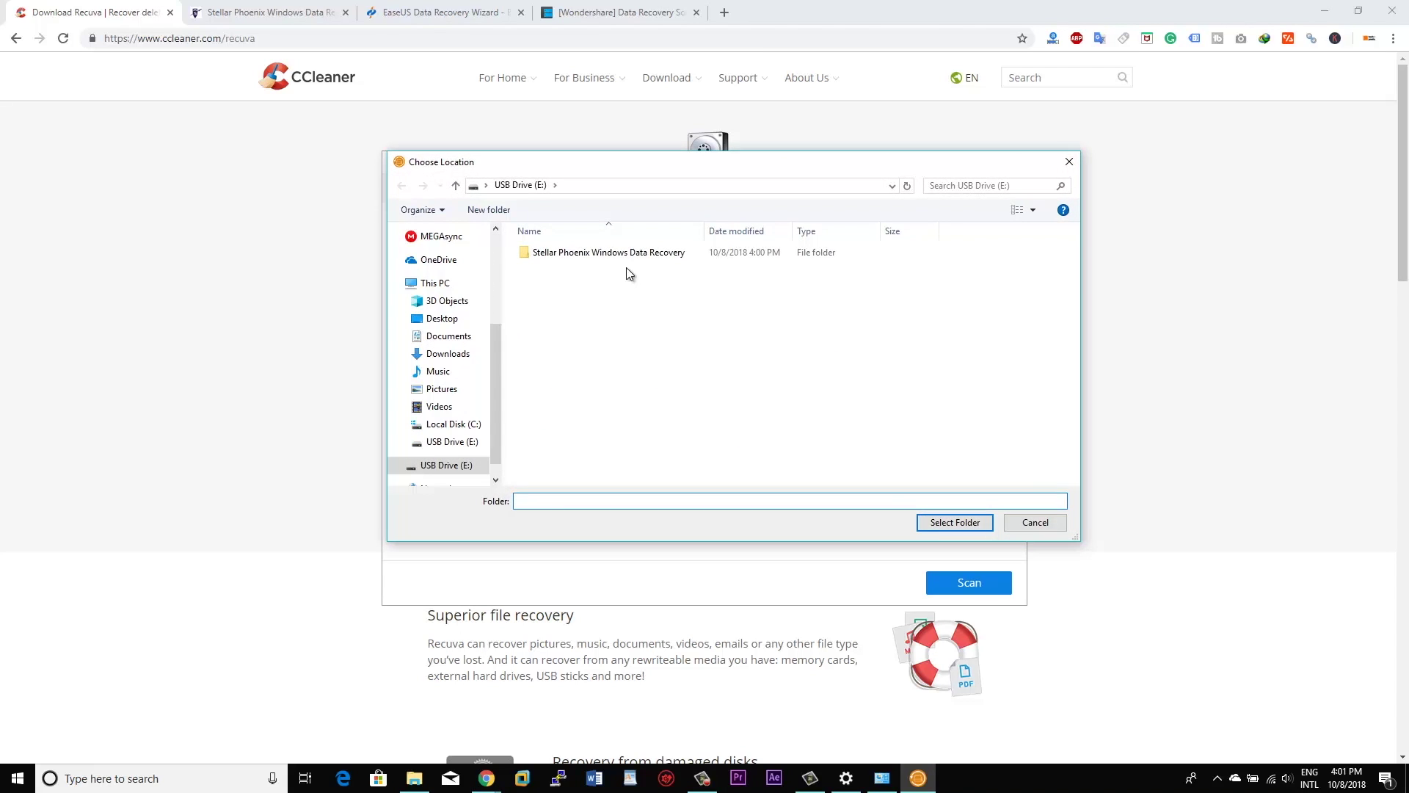
click(470, 425)
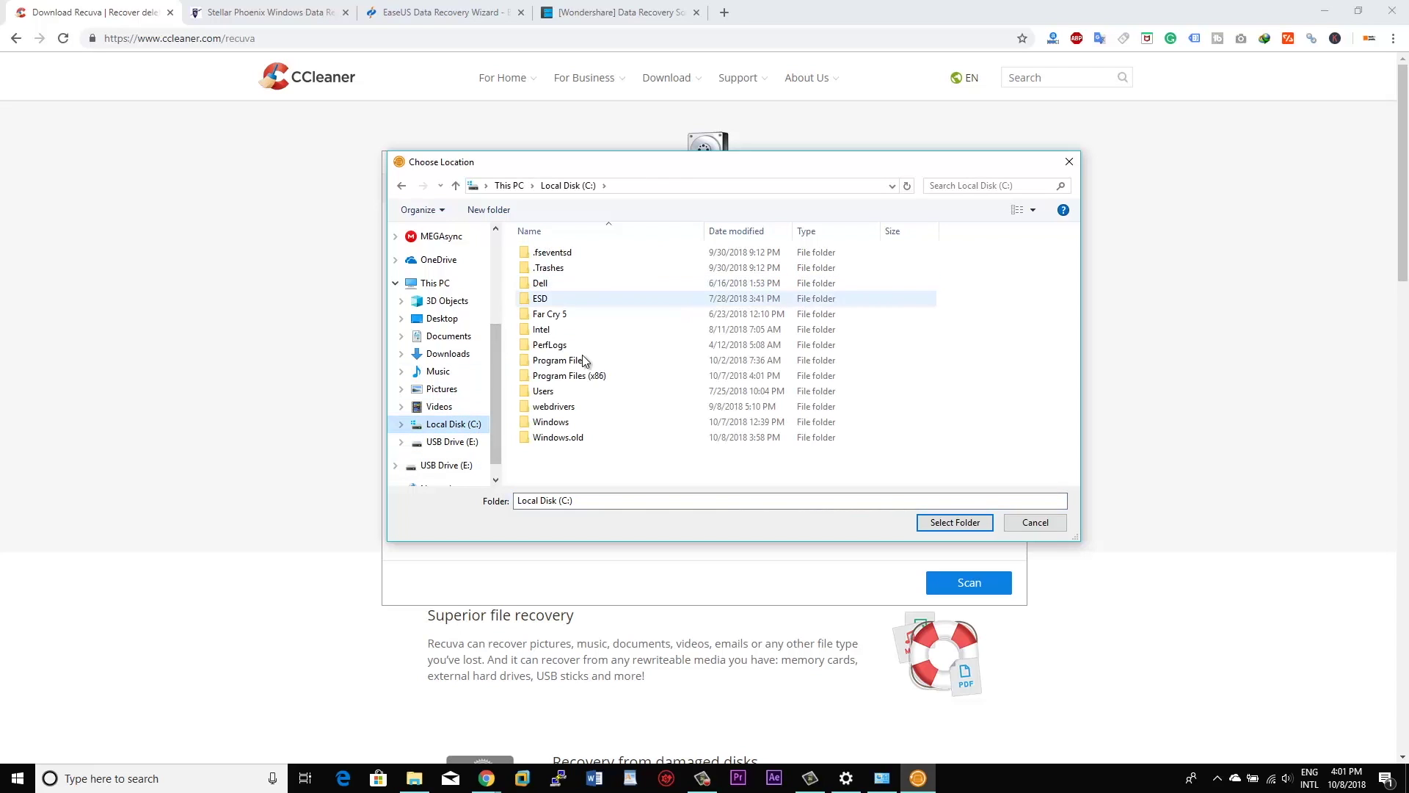
double_click(574, 390)
click(558, 271)
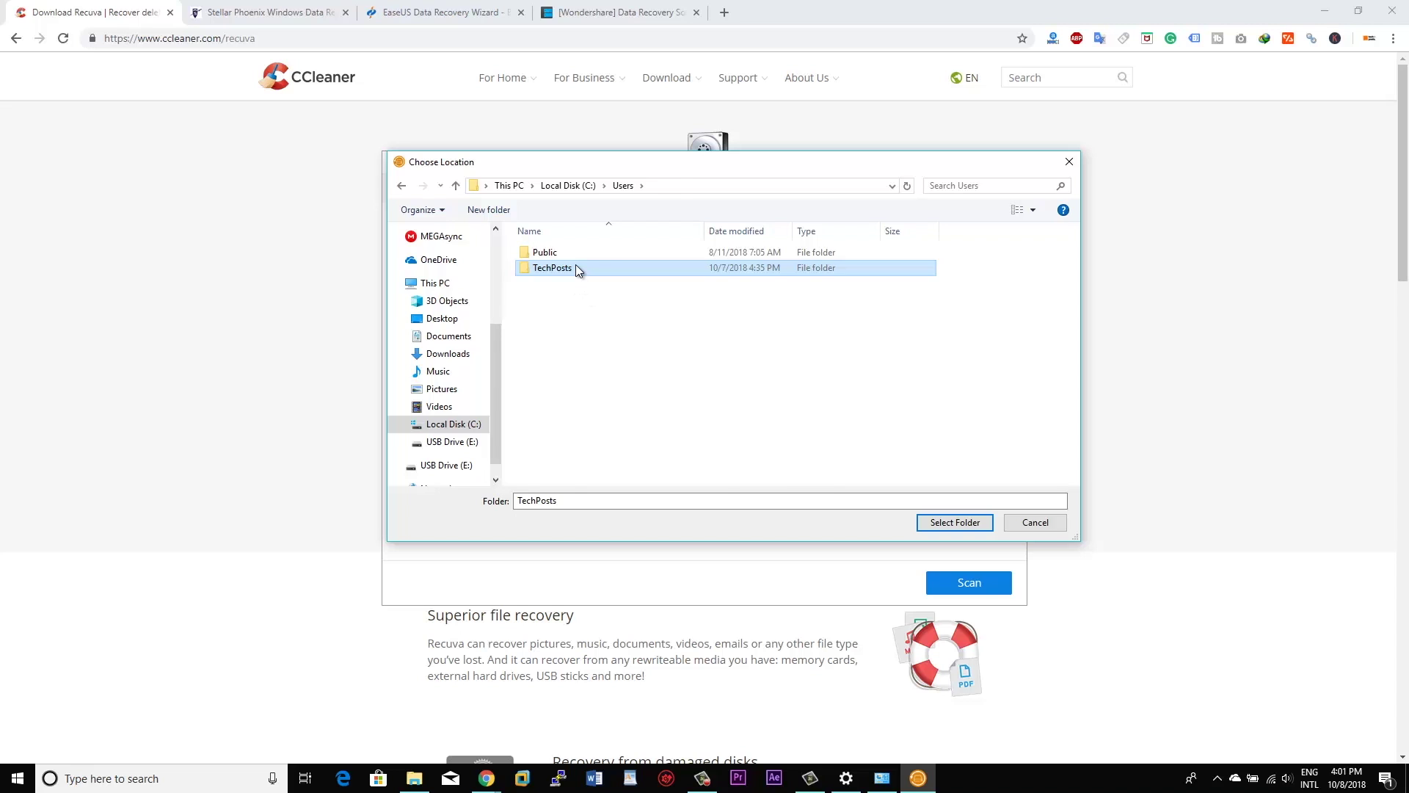
double_click(575, 267)
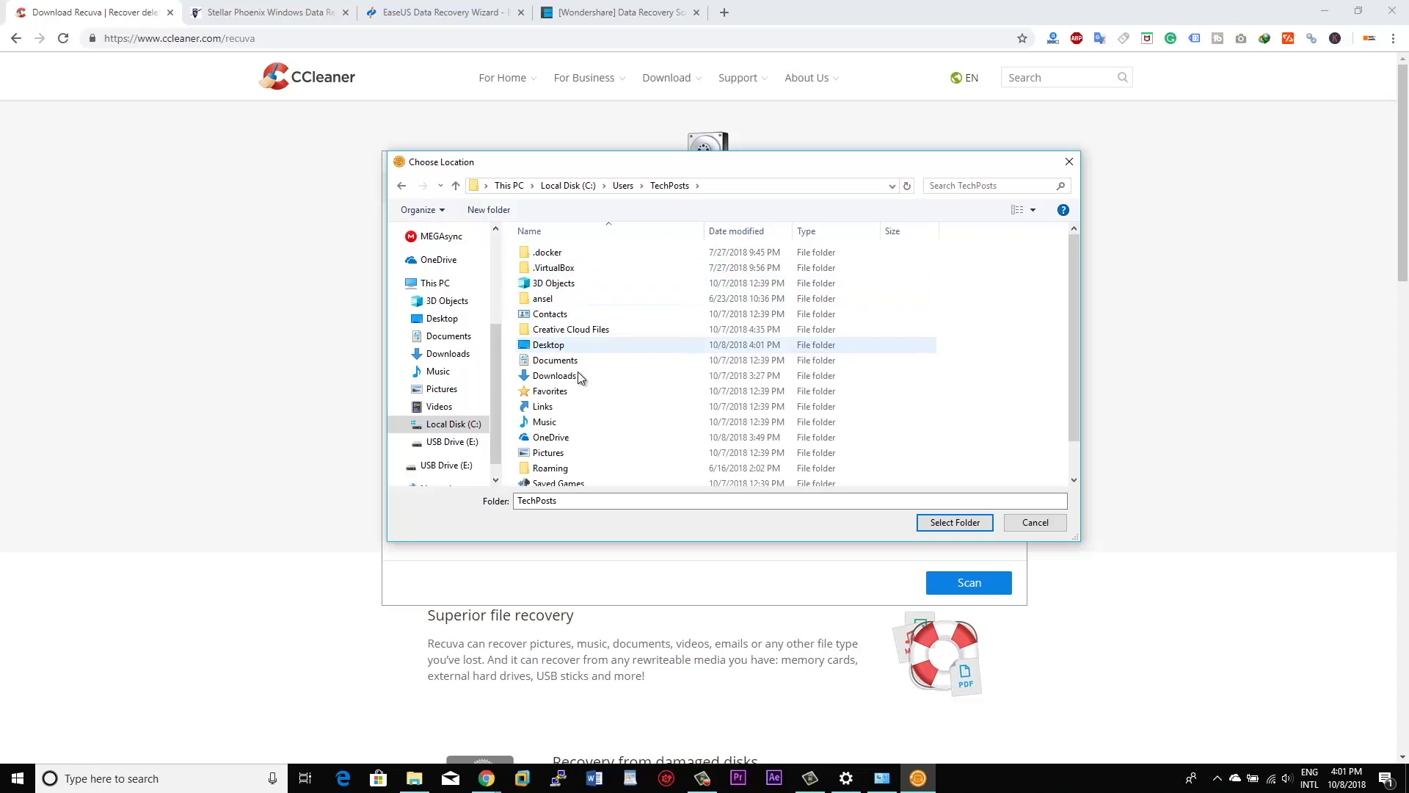
click(458, 187)
click(543, 268)
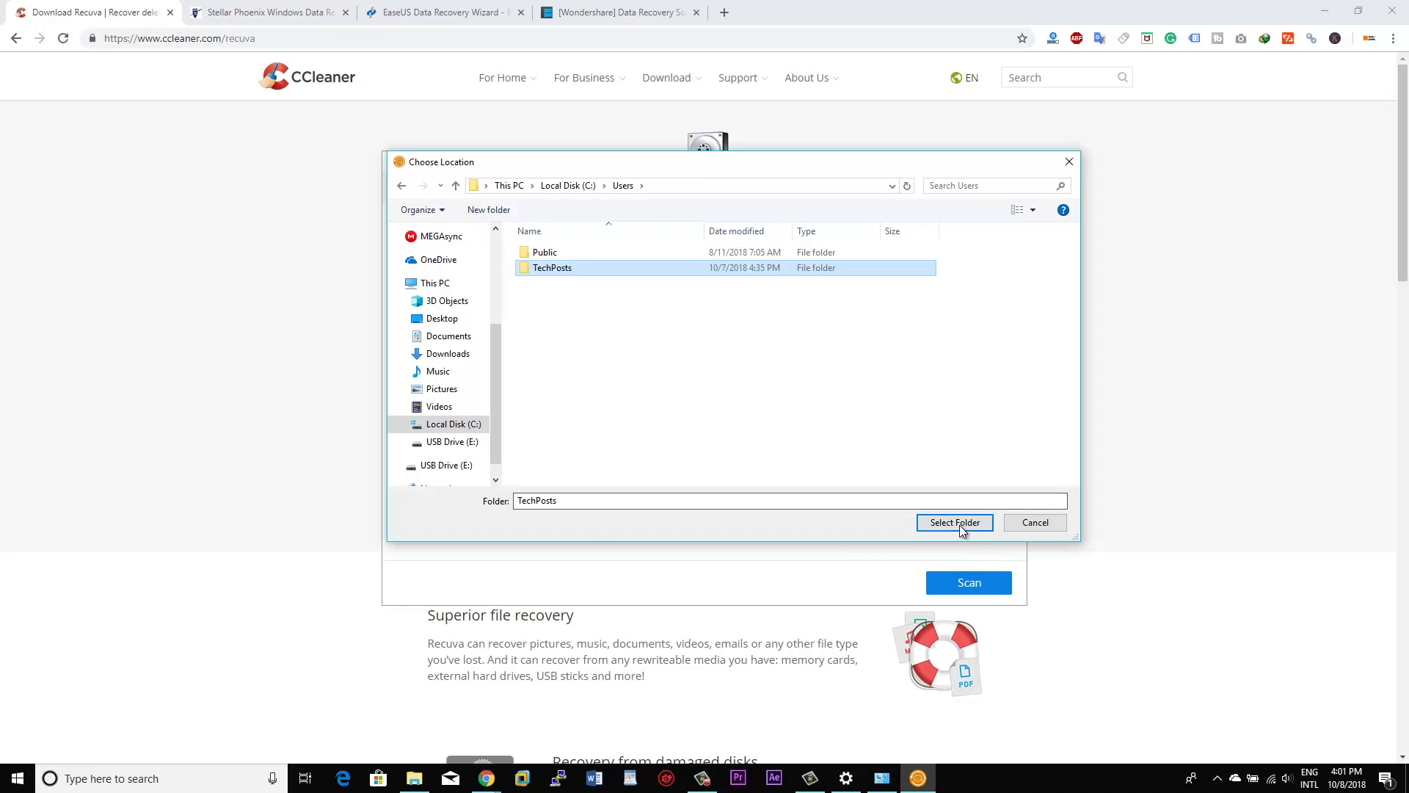
click(956, 524)
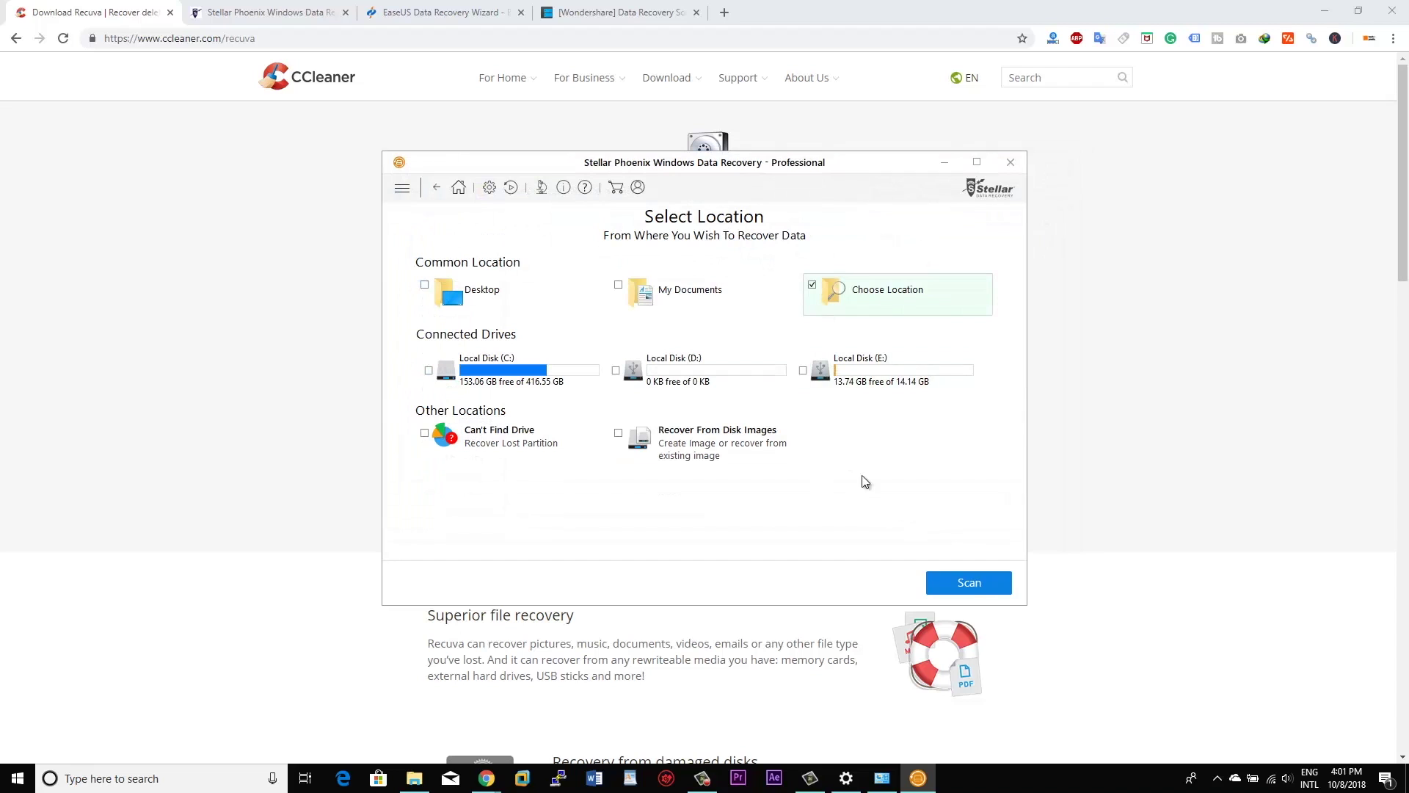
click(970, 587)
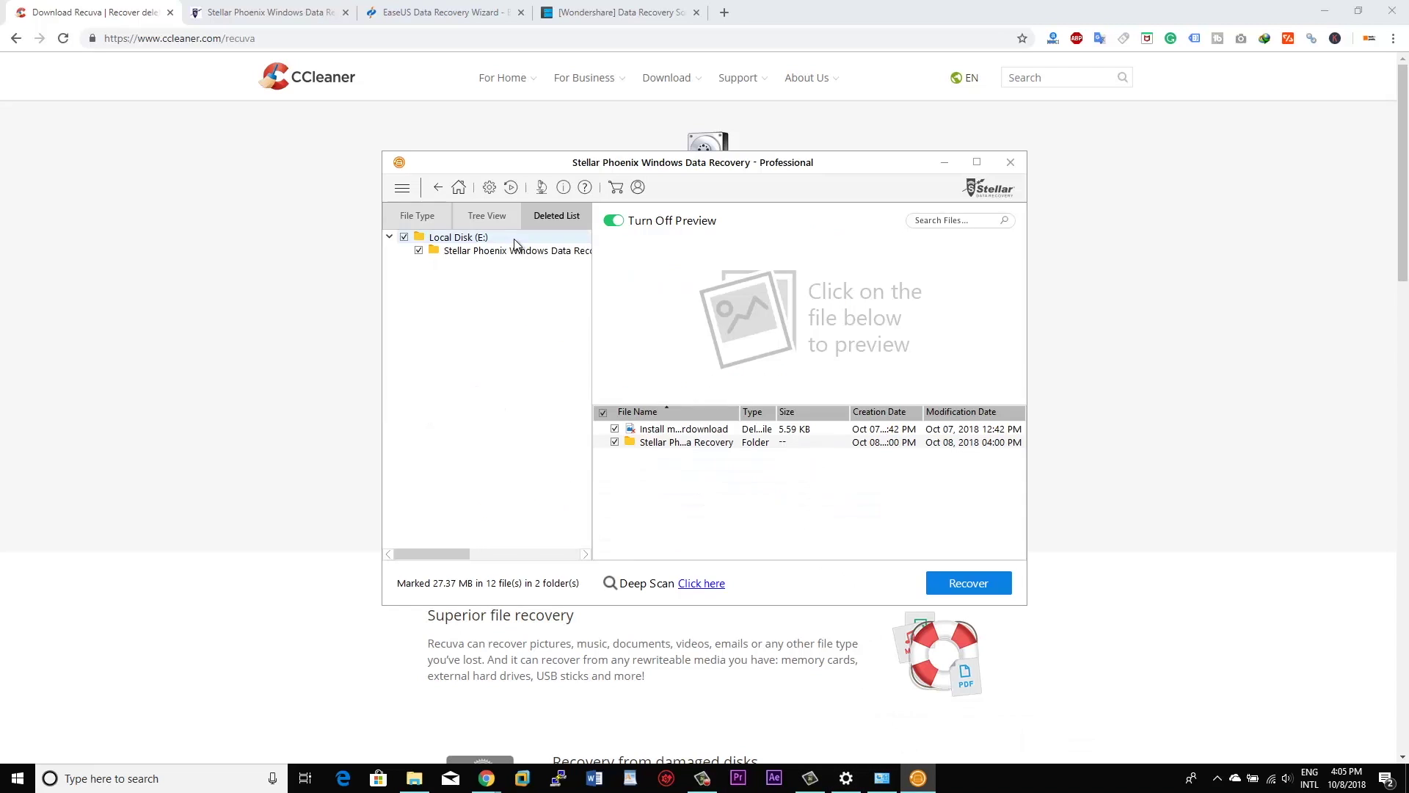
List the deleted files in the found folder and preview is-EQN2K.tmp.
click(505, 249)
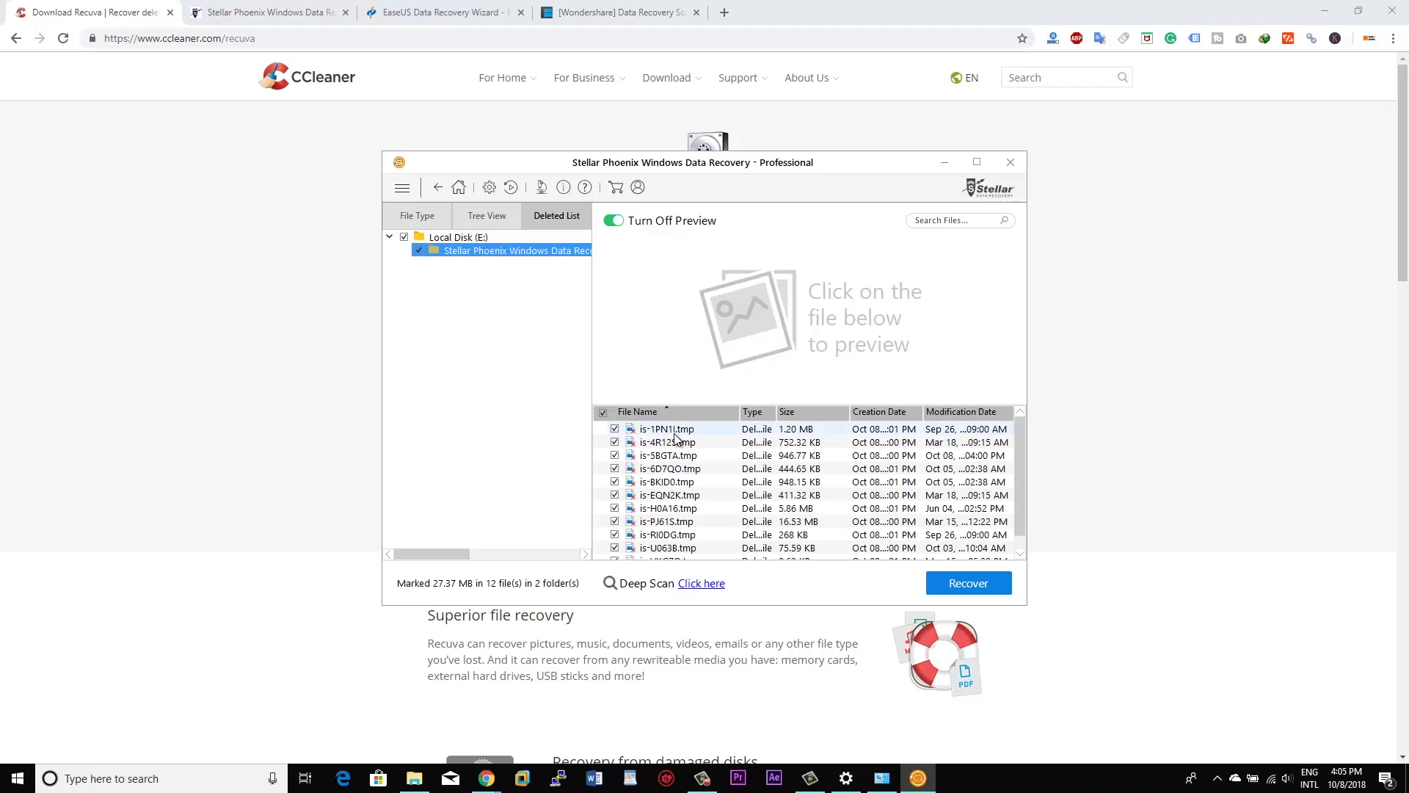
scroll(706, 508, down, 1)
click(701, 481)
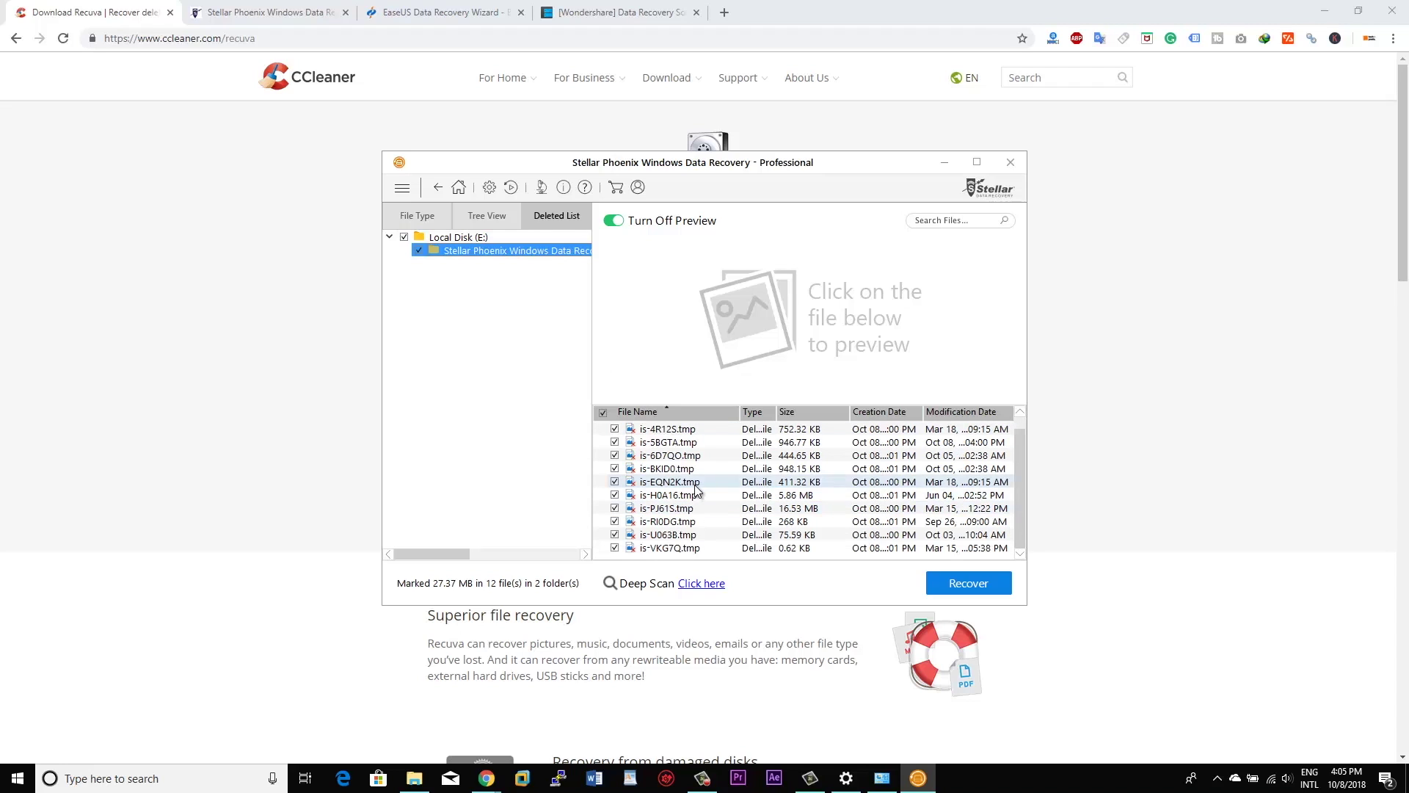
Run a deep scan and view its results by file type, showing Miscellaneous files.
click(704, 585)
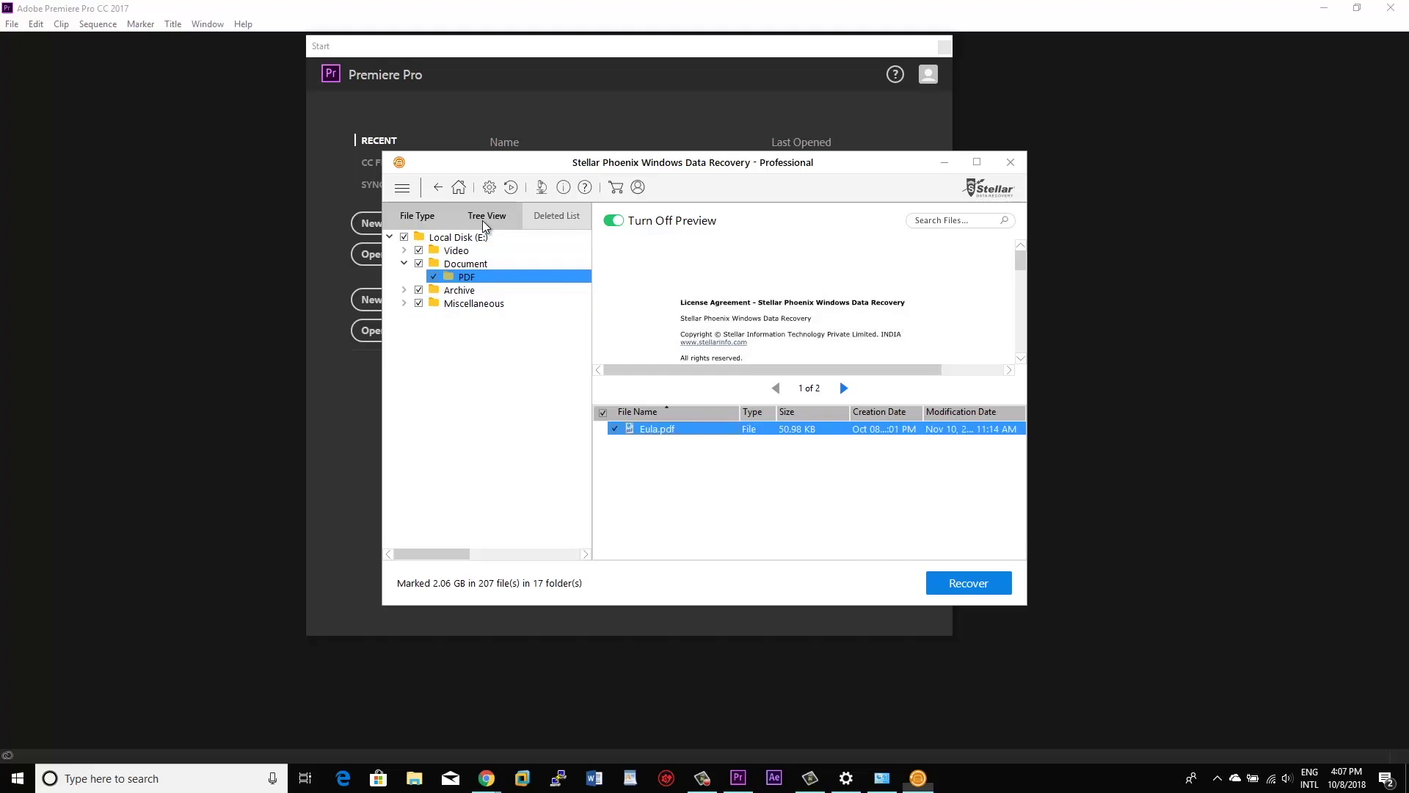
click(483, 220)
click(417, 215)
click(474, 290)
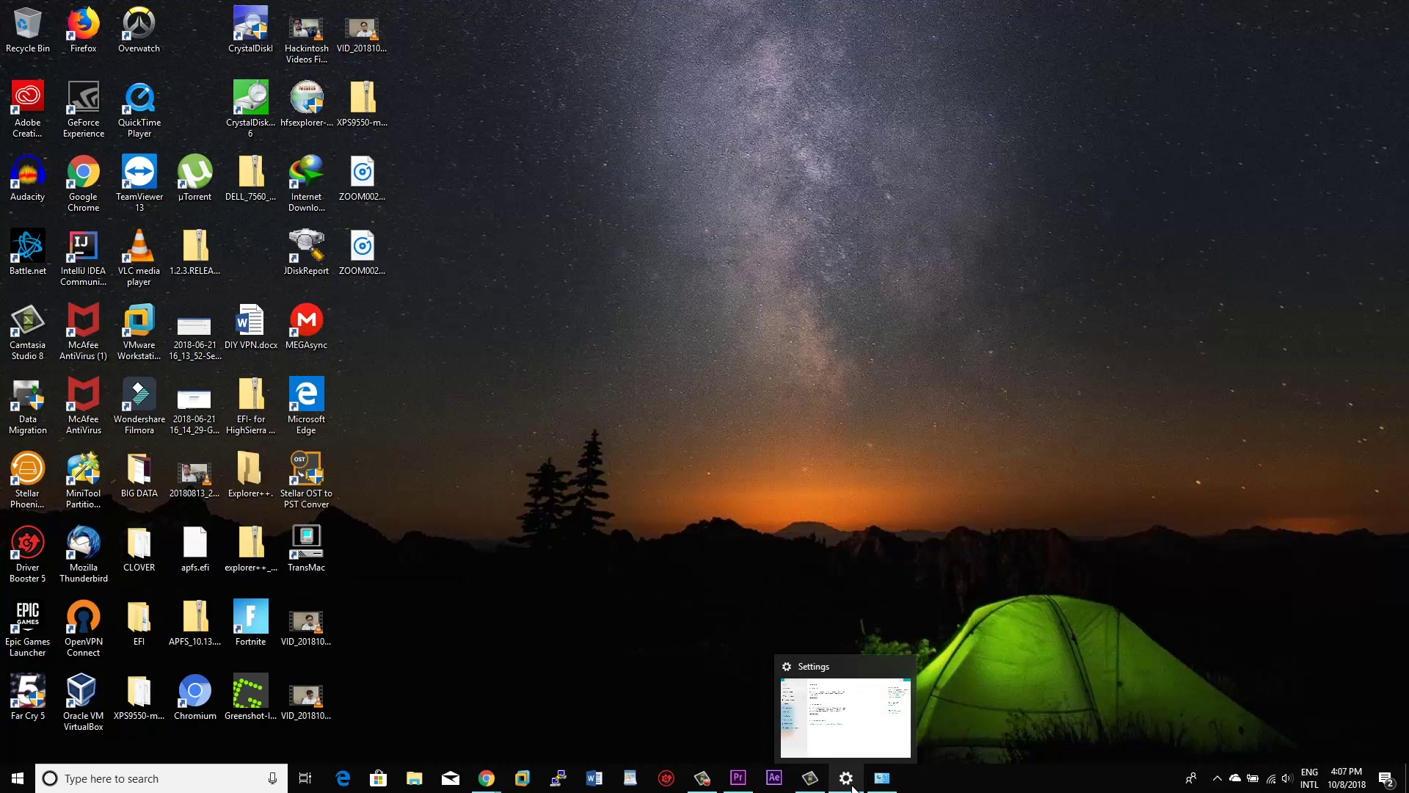
Check for updates on the Windows Update settings page.
click(846, 778)
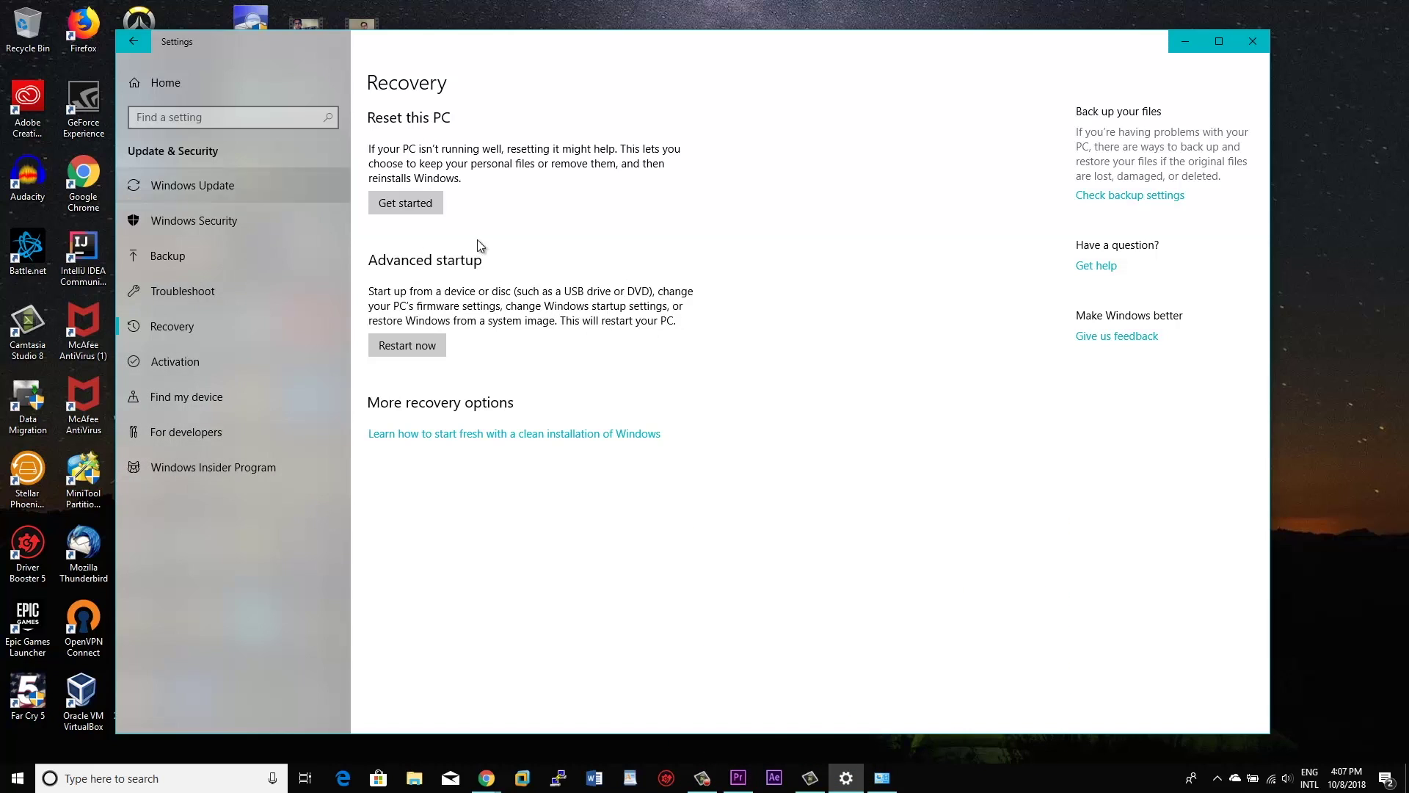
click(242, 185)
click(411, 167)
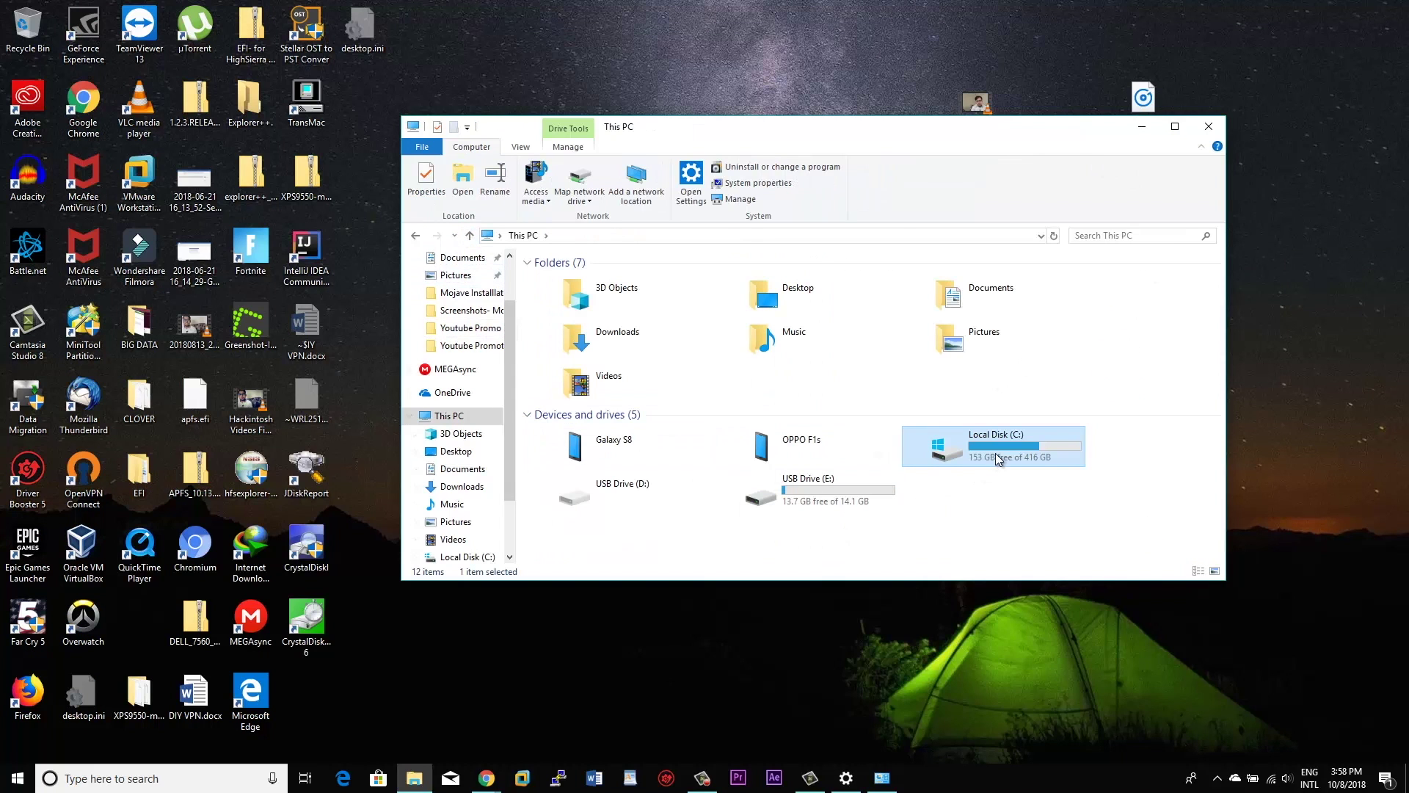
Open Local Disk (C:) and select the Windows.old folder.
double_click(996, 455)
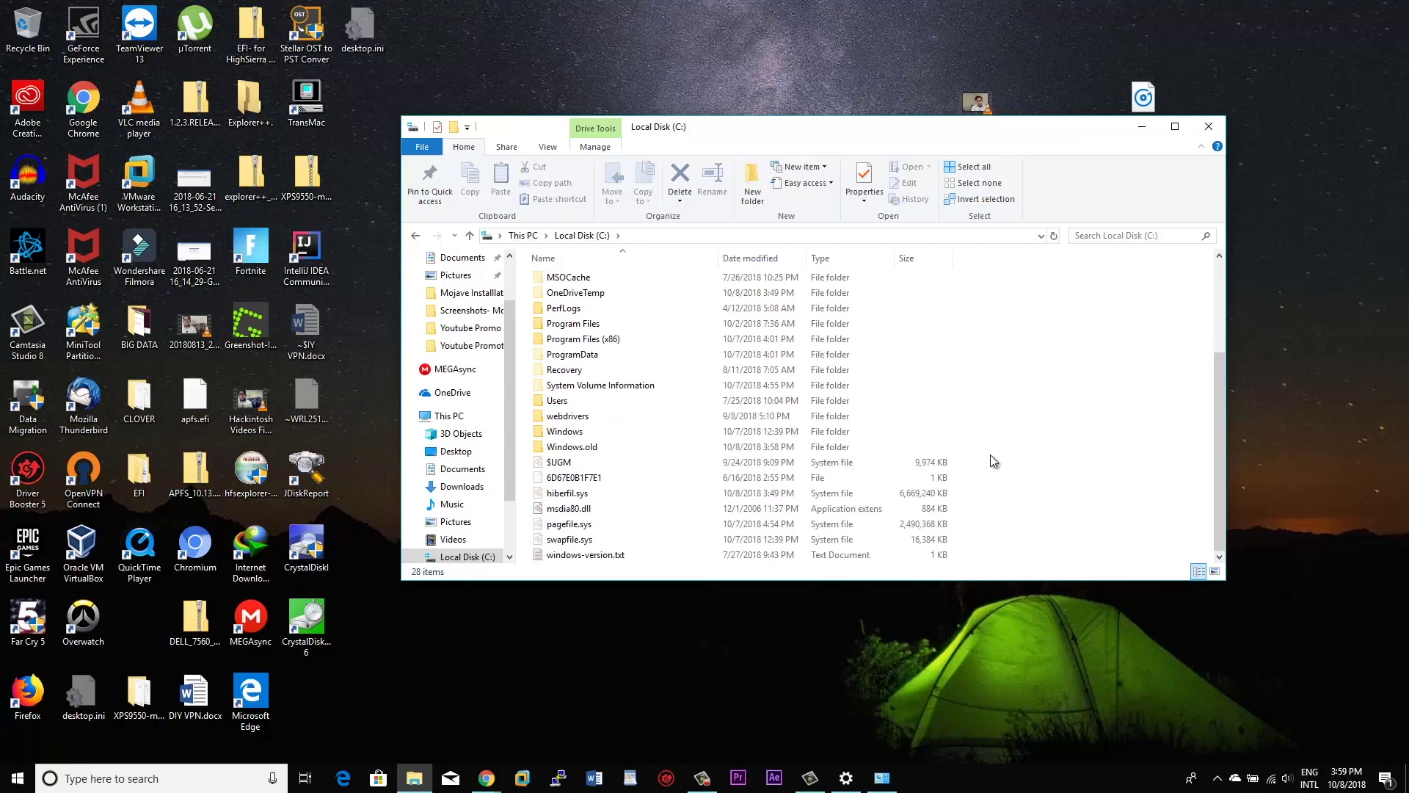
click(676, 450)
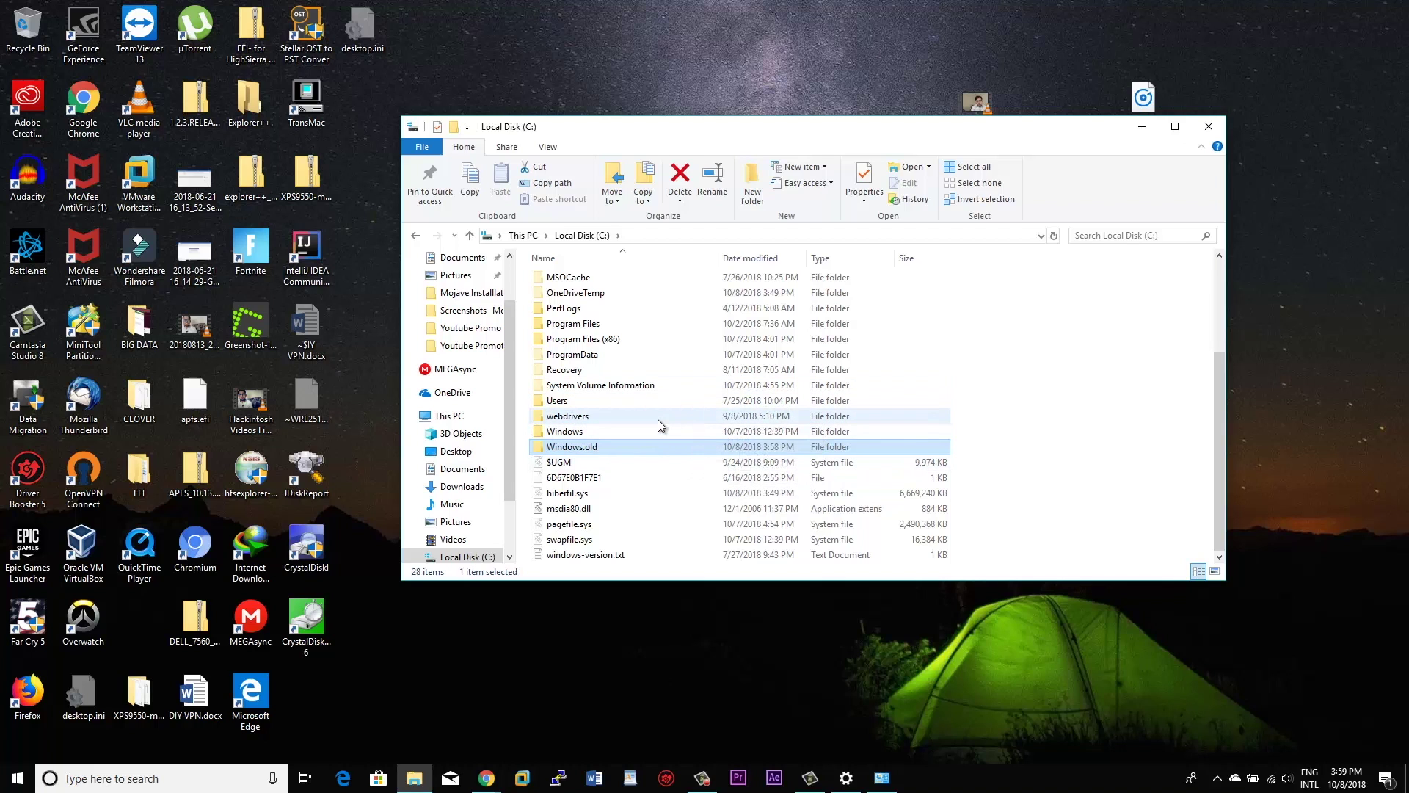
scroll(661, 425, up, 3)
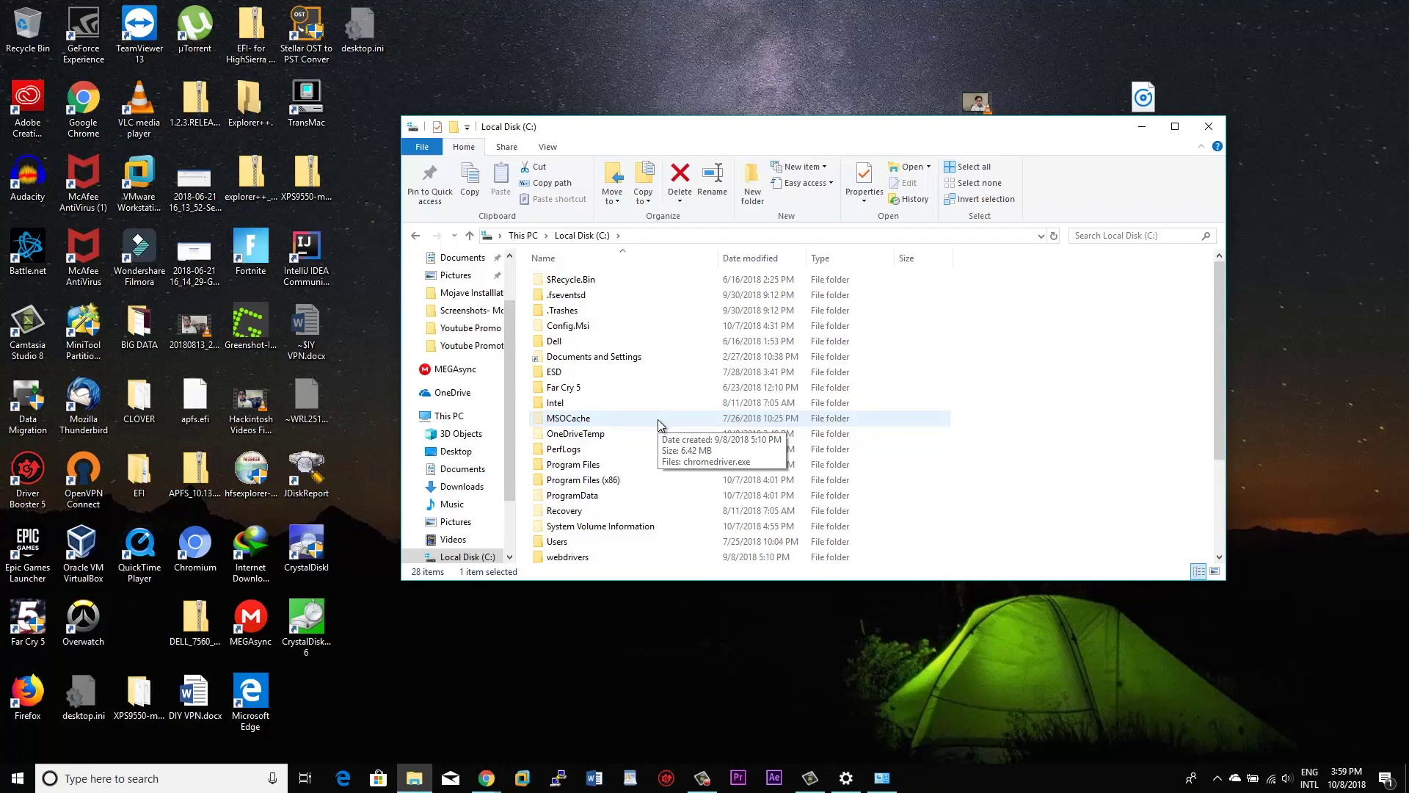
scroll(659, 423, down, 2)
Open Users and the user's profile folder, and turn off showing hidden items.
double_click(621, 465)
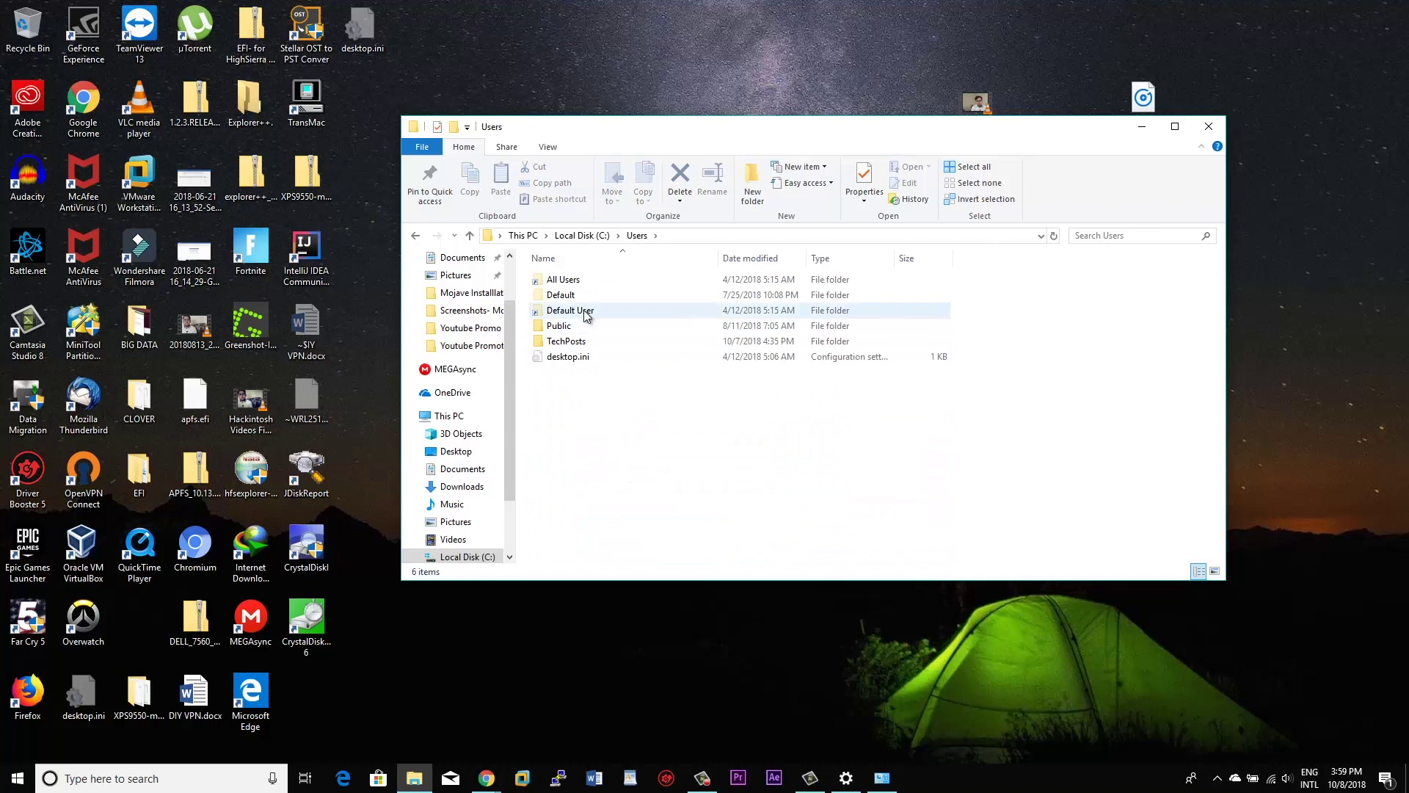
double_click(591, 345)
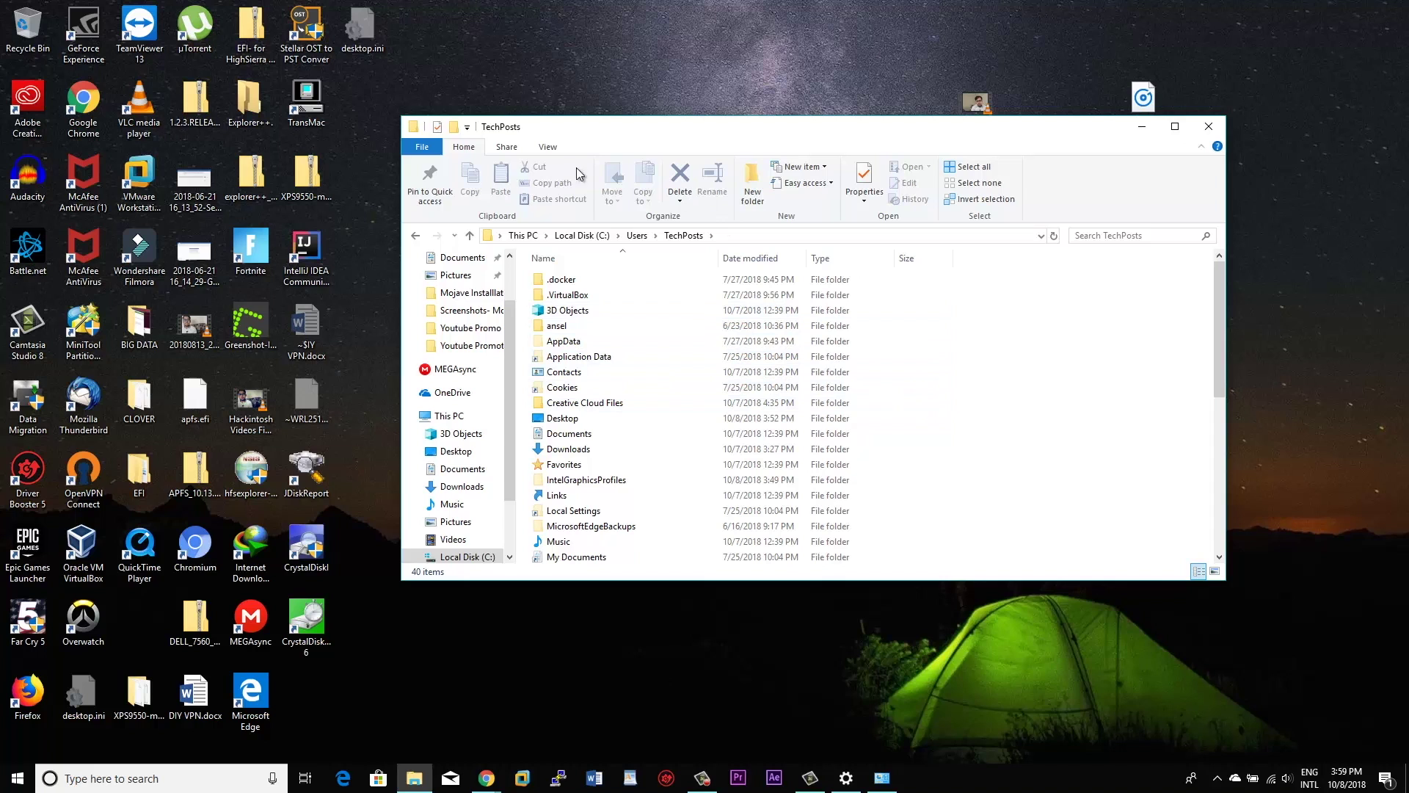
click(548, 146)
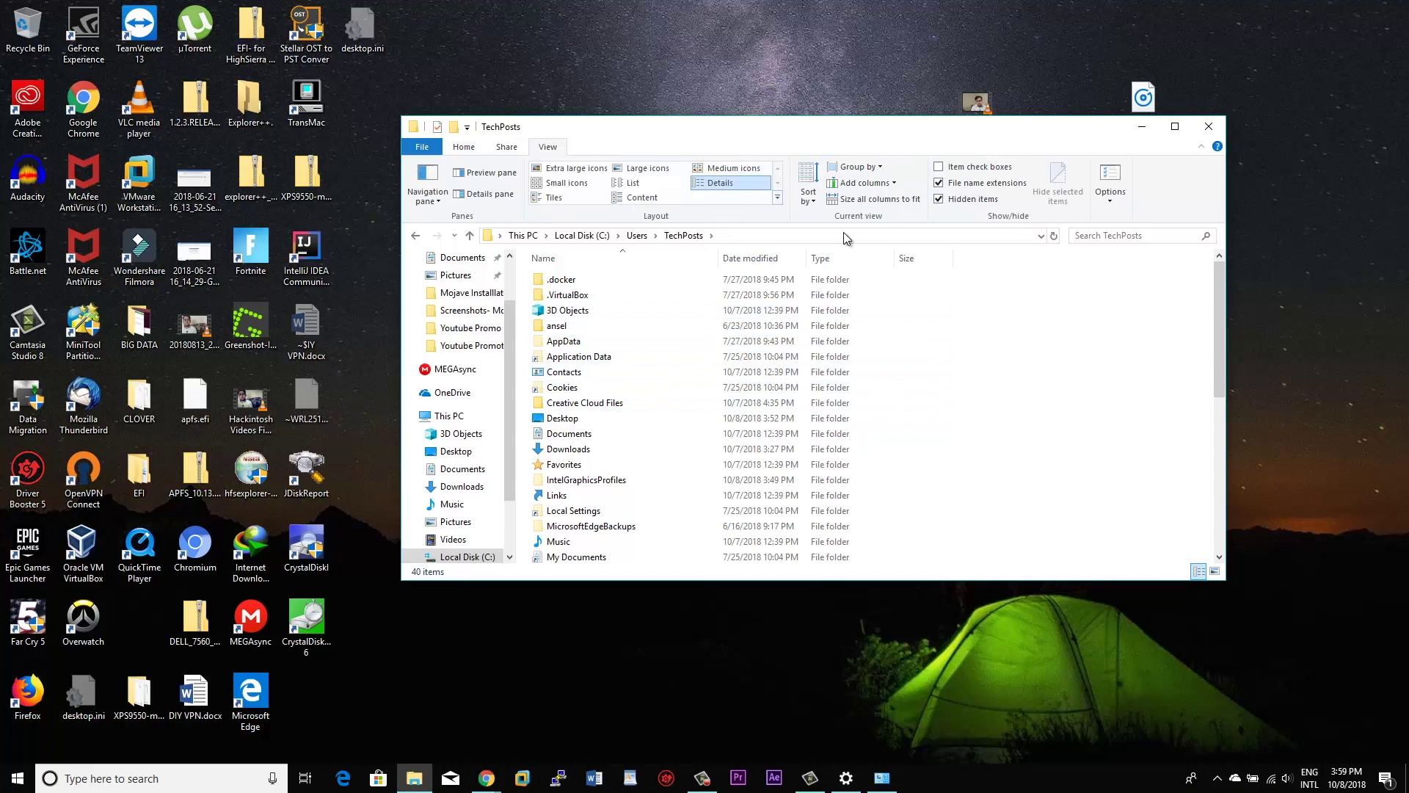
click(952, 201)
click(470, 149)
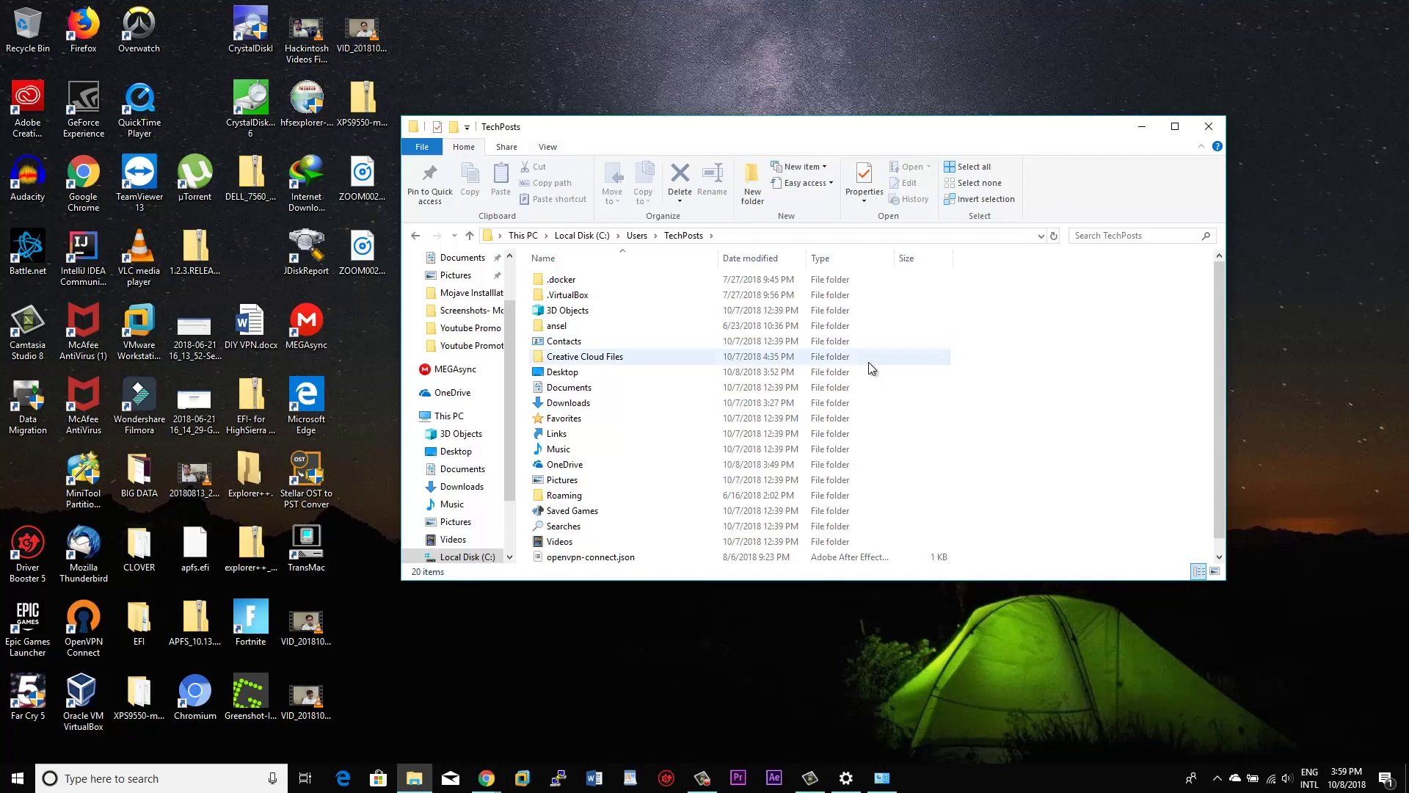
Open the Documents folder in the user's profile.
scroll(646, 387, down, 1)
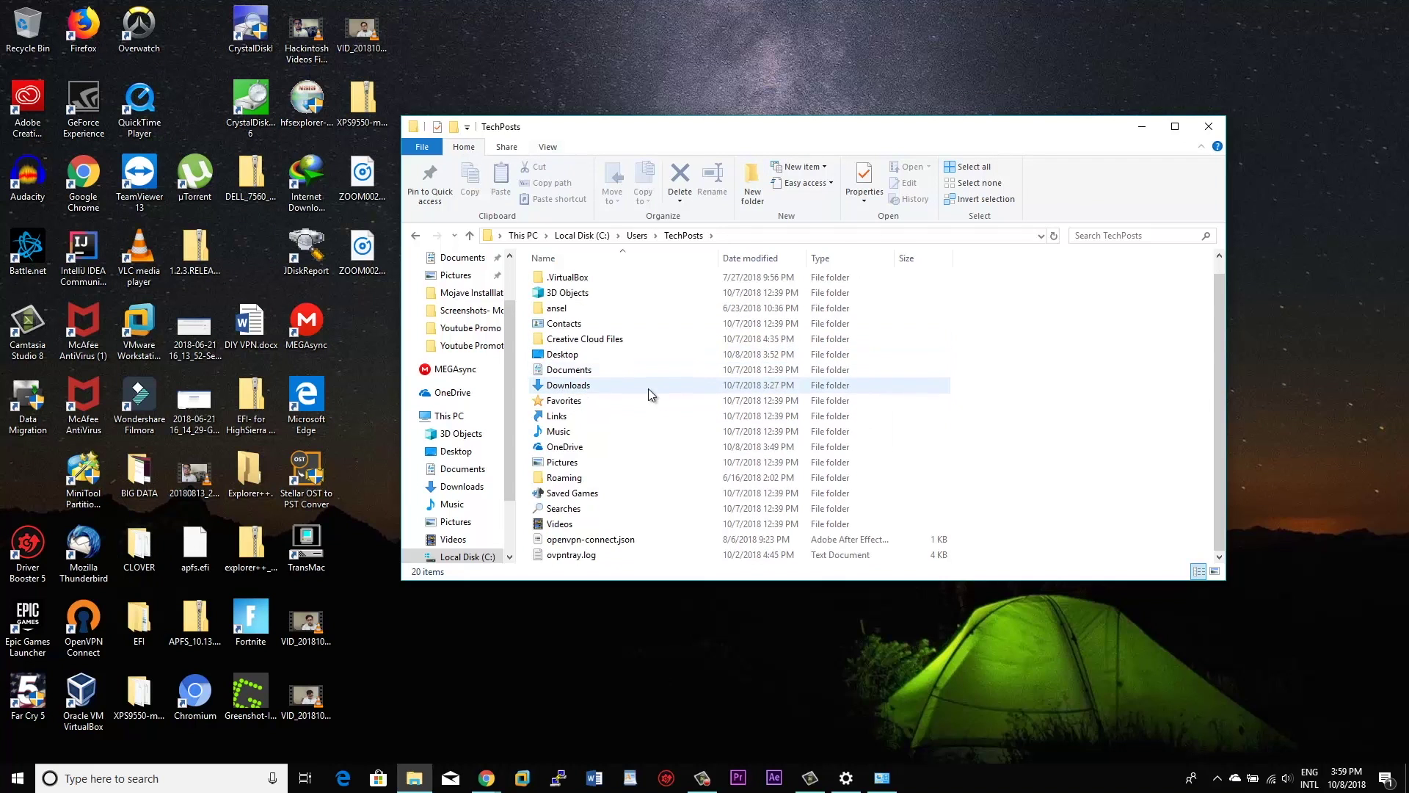
click(583, 370)
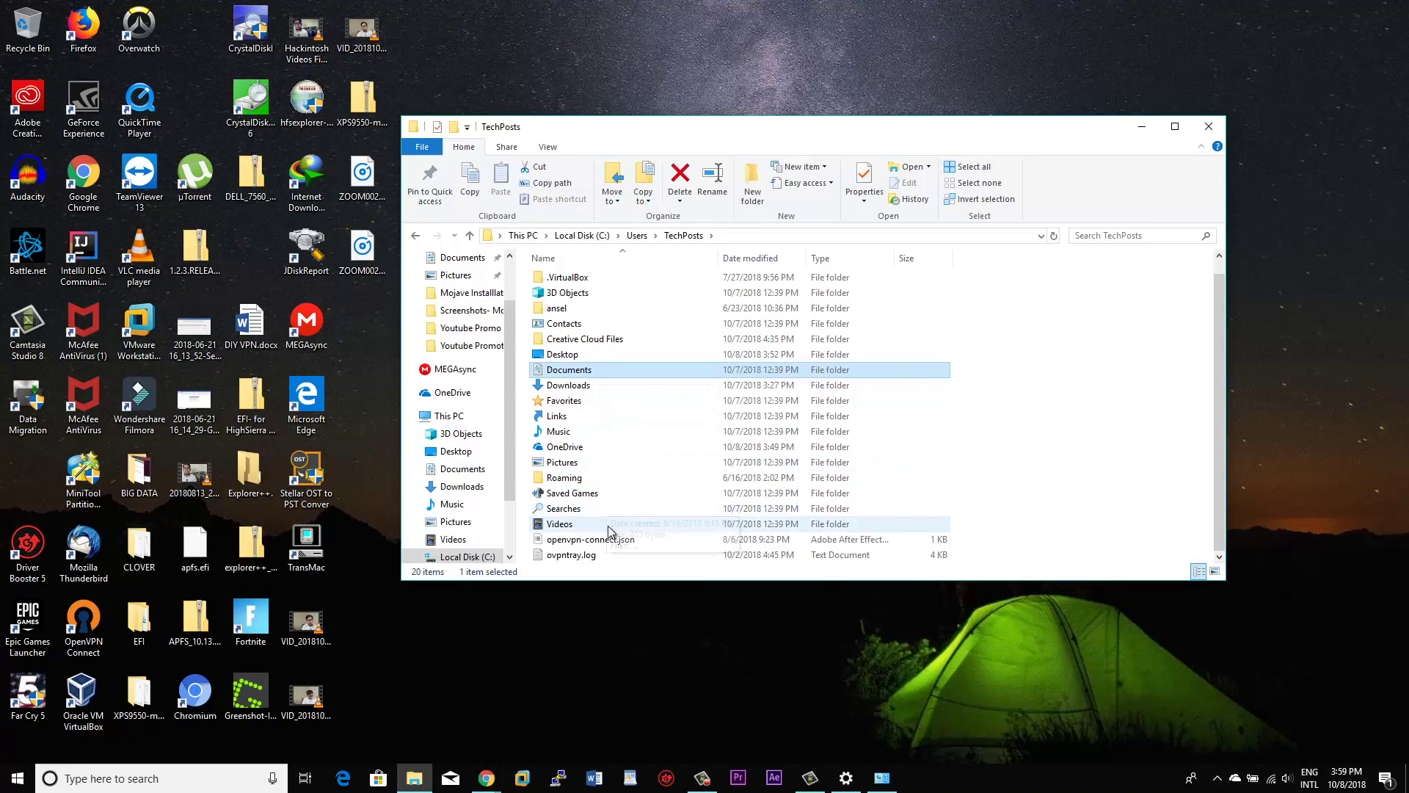
double_click(580, 370)
scroll(619, 367, down, 5)
scroll(620, 396, up, 5)
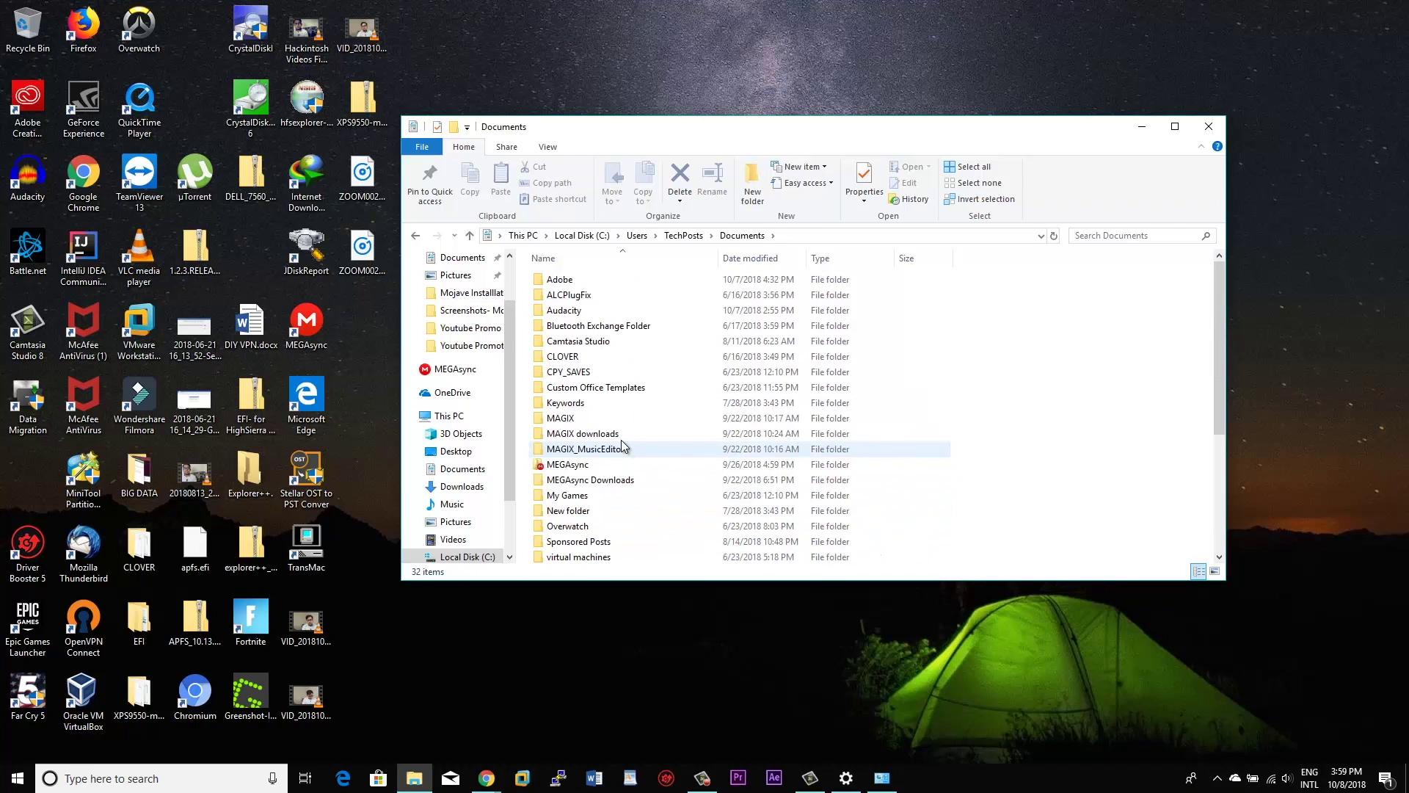
Go back from Documents to the user's profile folder.
click(418, 237)
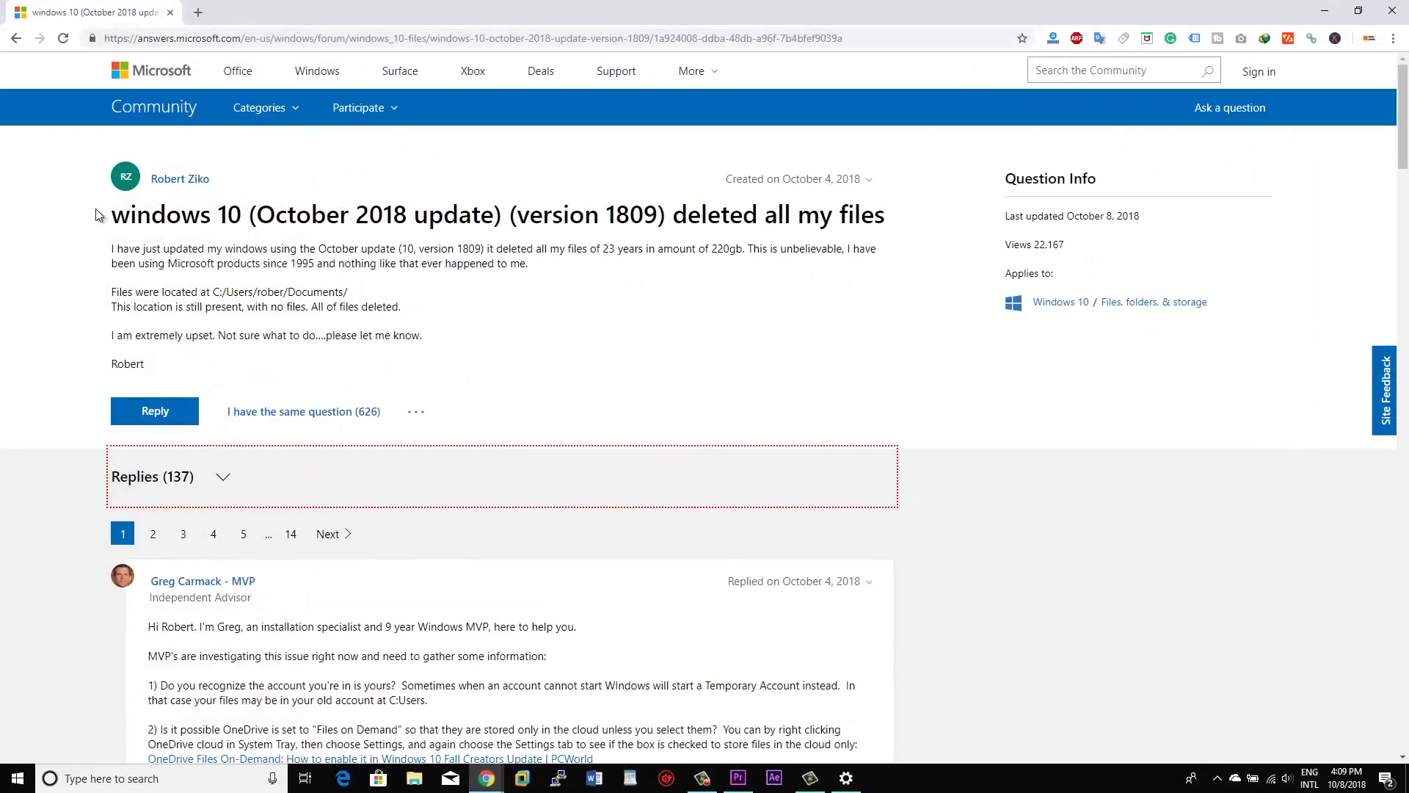
Highlight the question's text, title, creation date and opening paragraph in the Community post.
drag(411, 415, 756, 279)
click(906, 204)
drag(807, 233, 115, 217)
drag(721, 178, 861, 180)
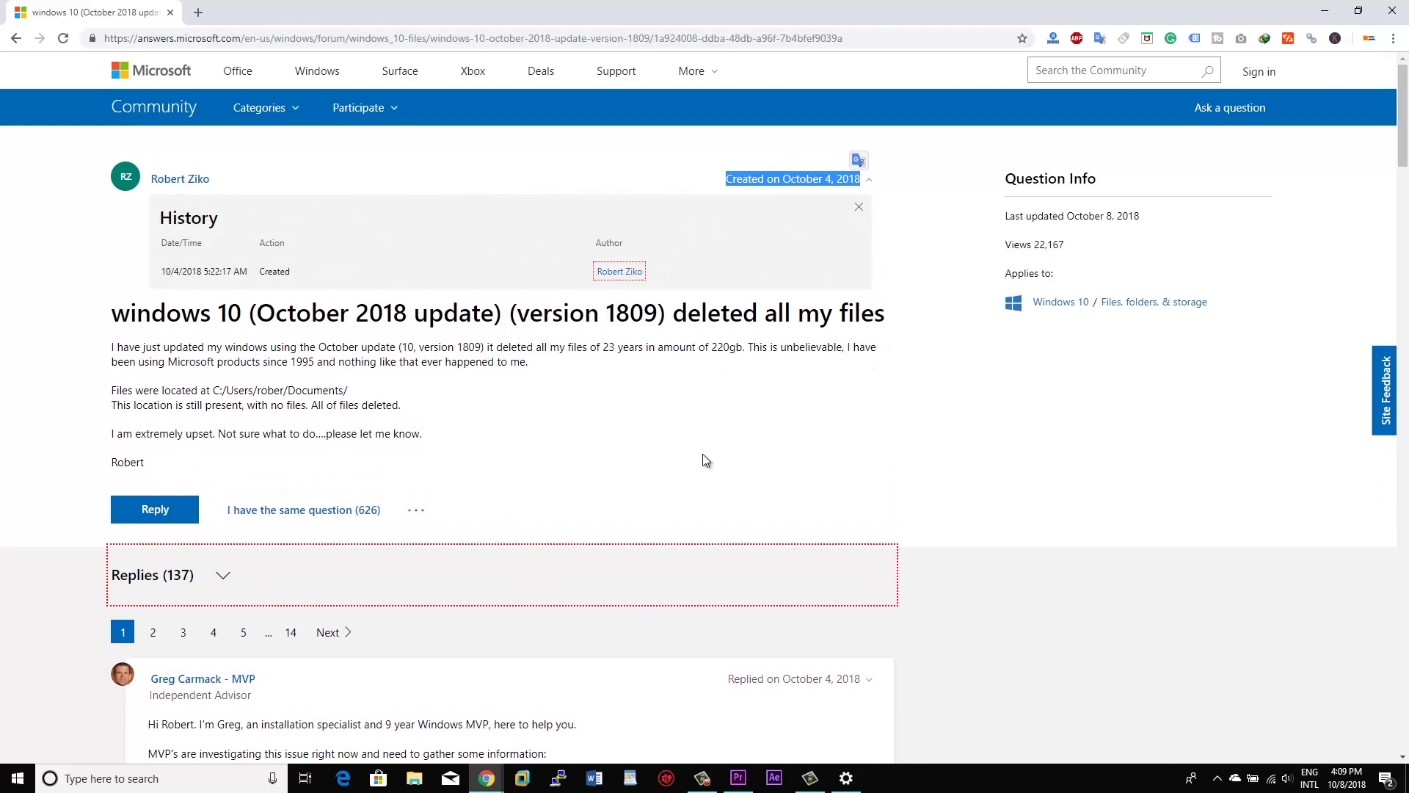
click(703, 453)
scroll(362, 344, down, 1)
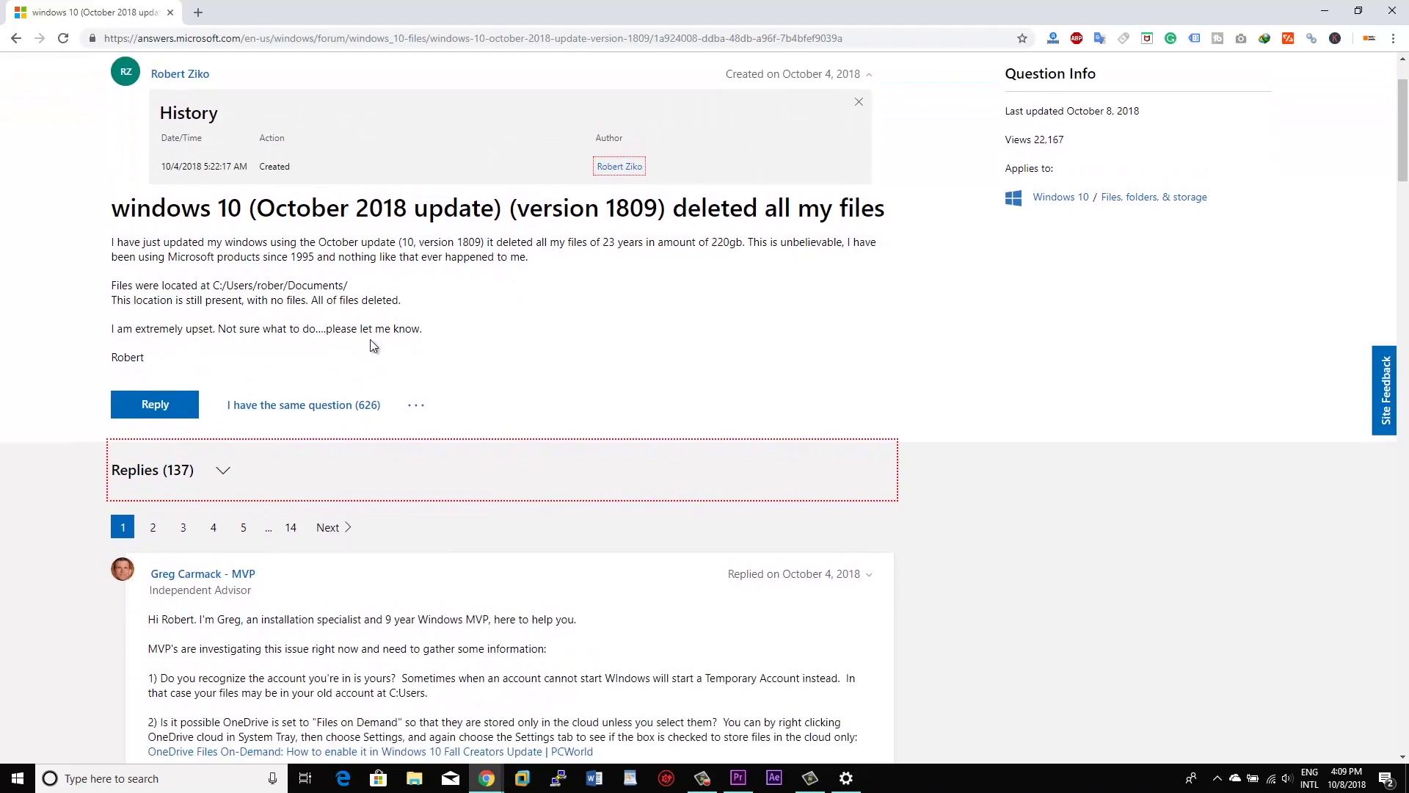
triple_click(117, 200)
click(133, 212)
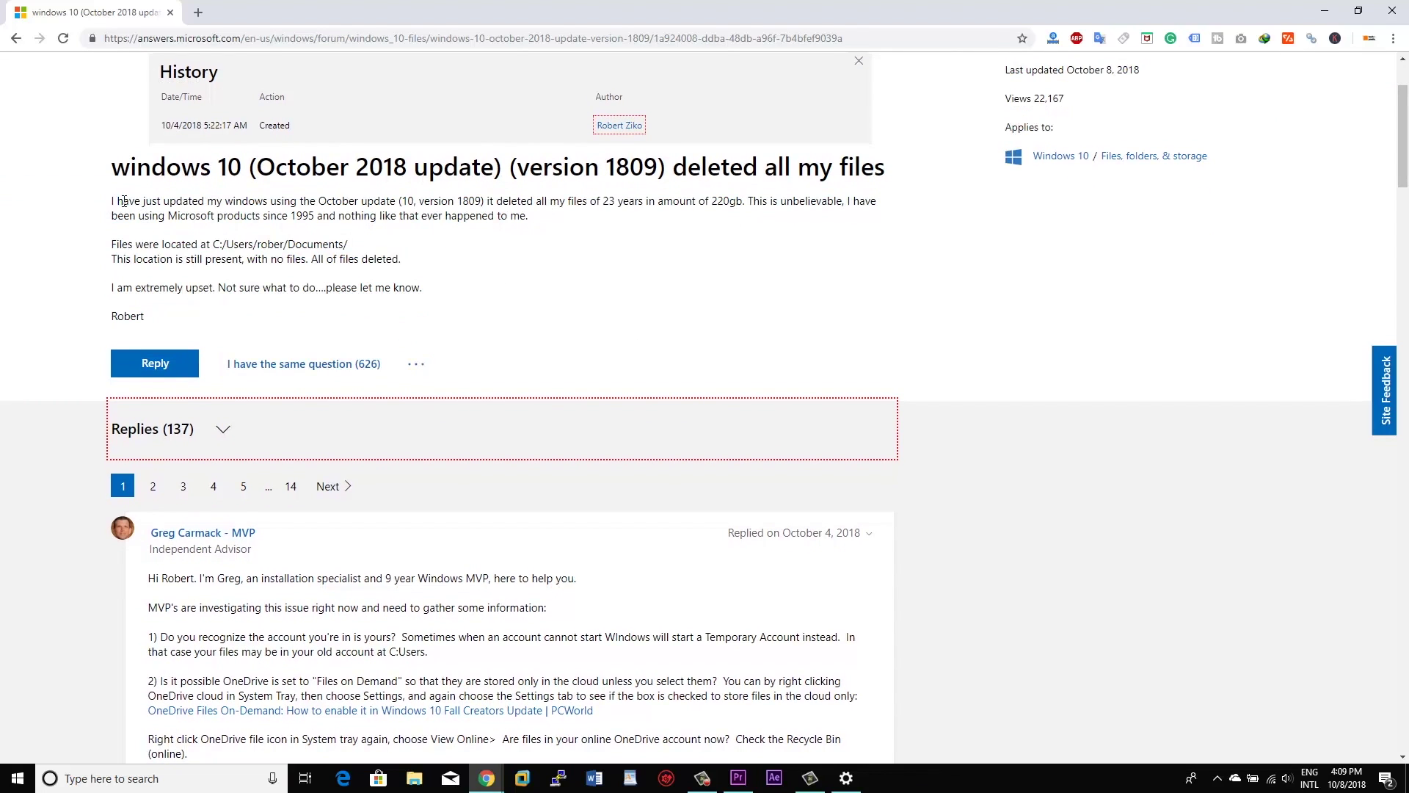